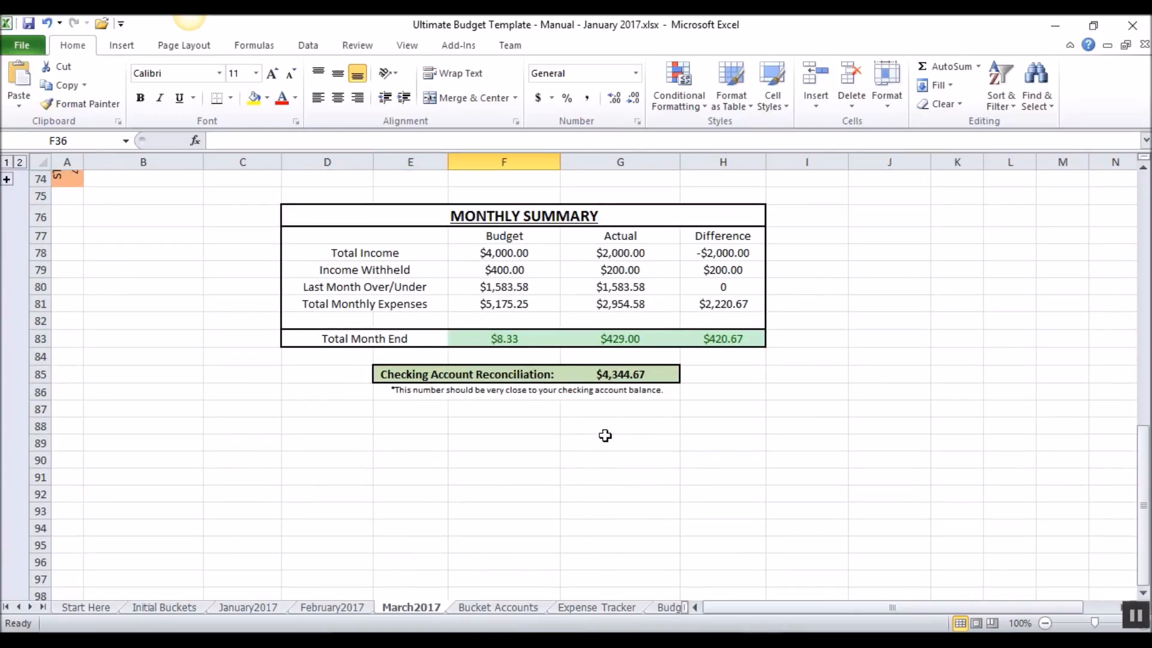
Review the March2017 budget, the Expense Tracker sheet and the bank transactions in Checking2 (10).csv.
scroll(612, 409, "up", 3)
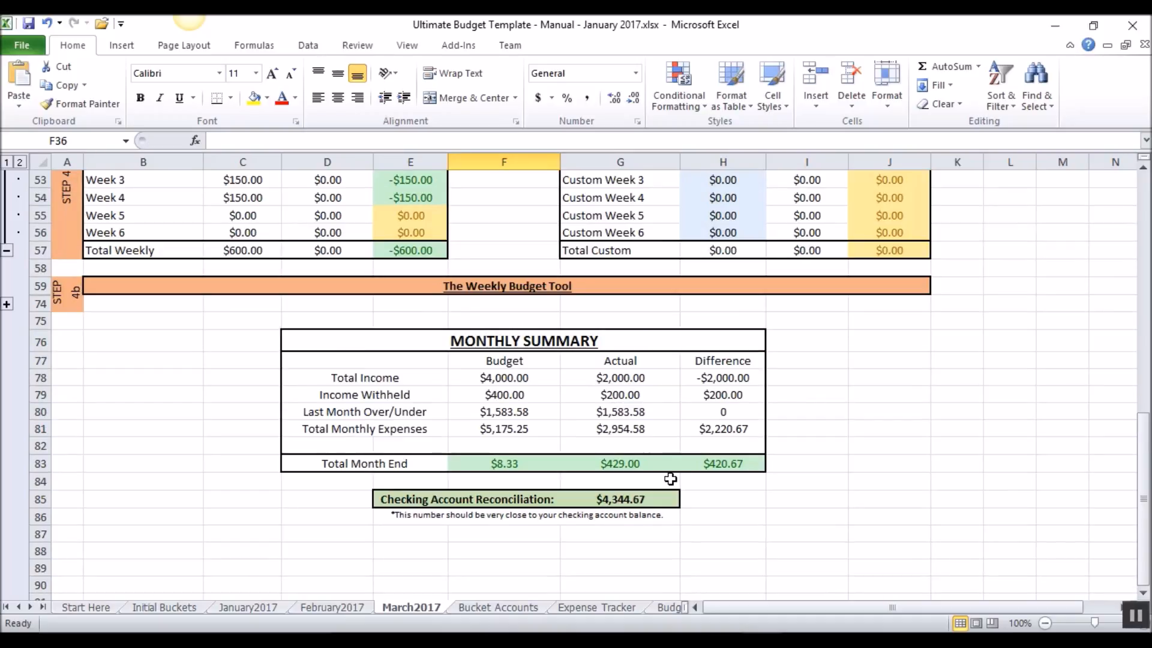
scroll(636, 451, "up", 4)
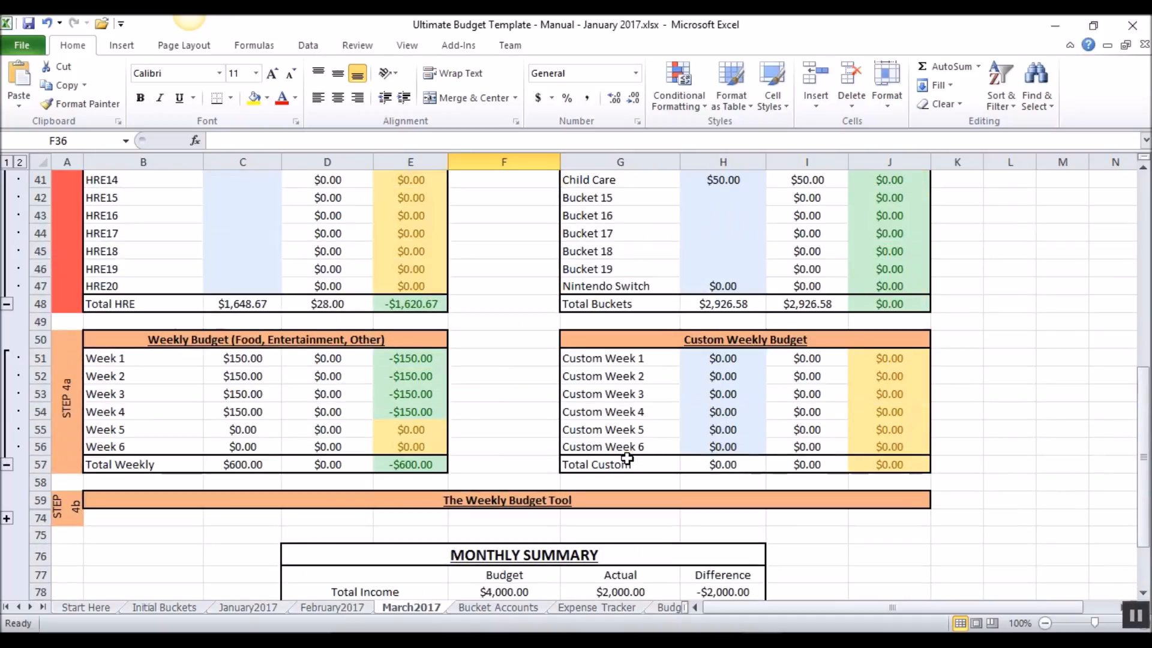
scroll(533, 471, "up", 2)
scroll(533, 471, "up", 6)
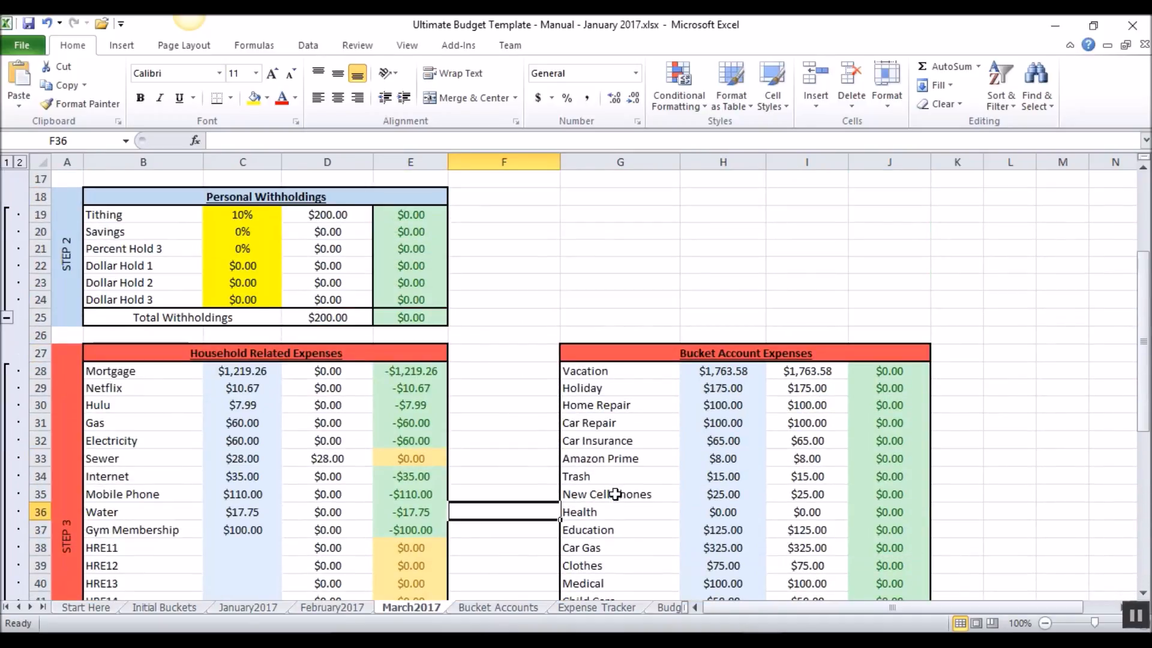
left_click(592, 607)
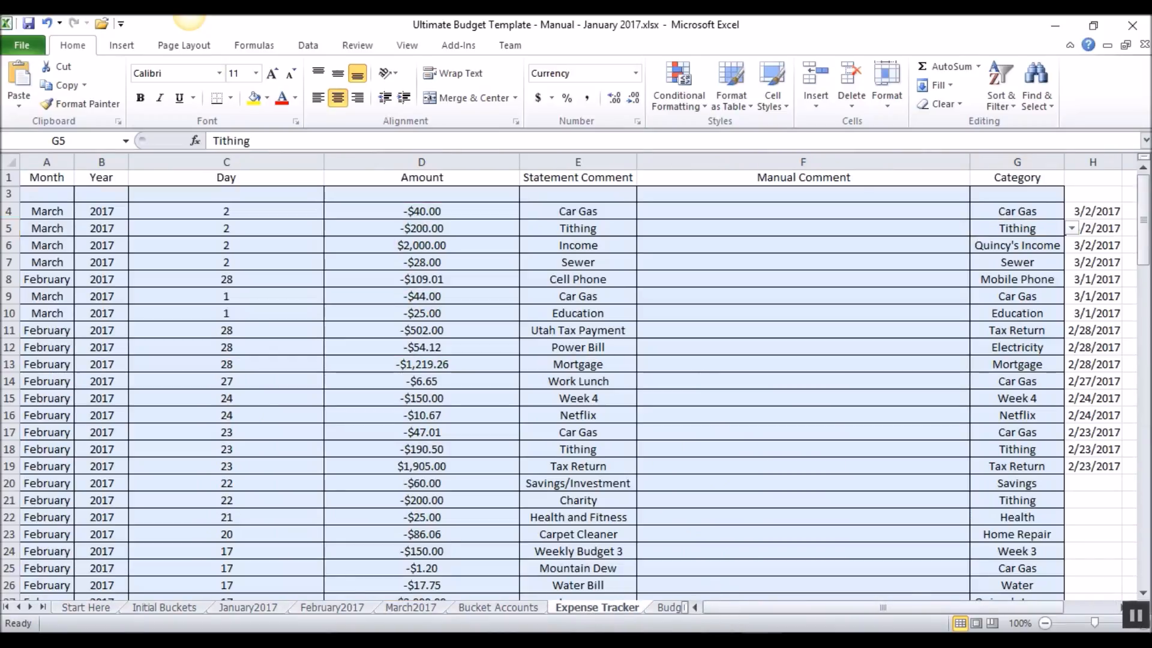
mouse_move(763, 642)
left_click(852, 600)
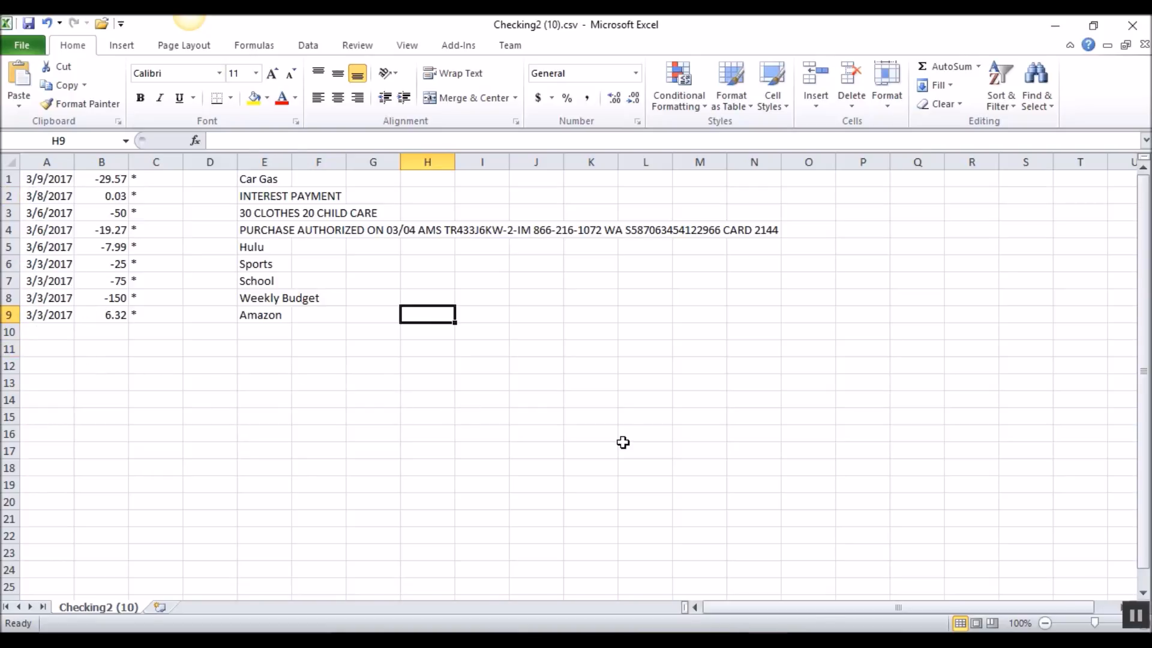
mouse_move(764, 642)
left_click(720, 605)
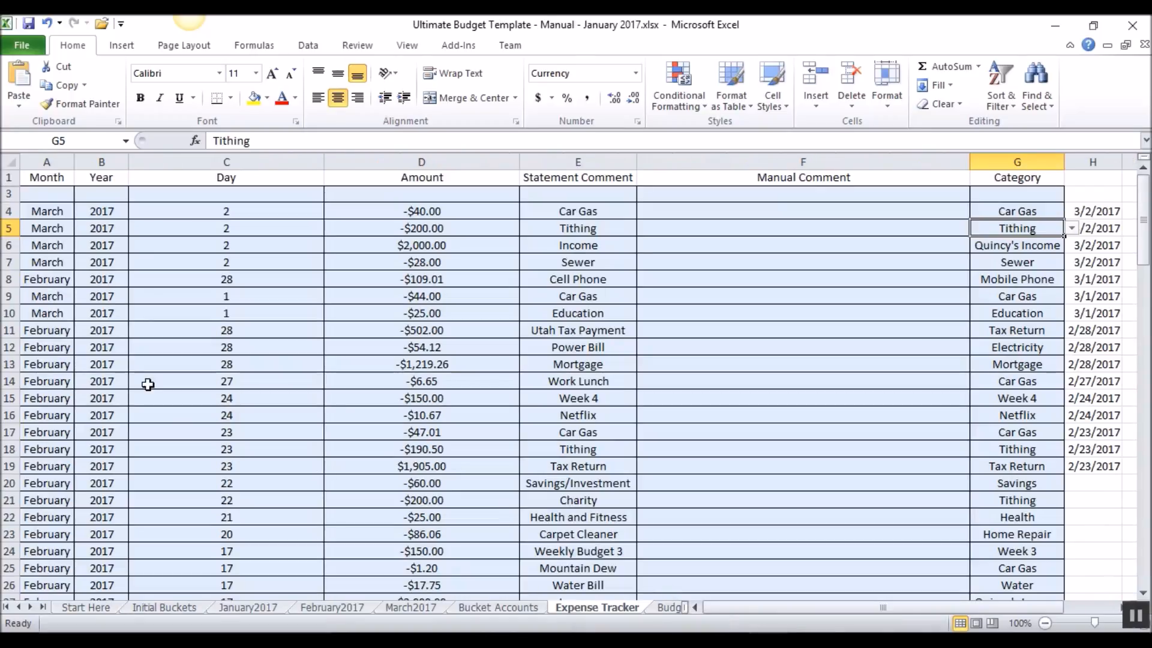
Insert nine blank rows above the newest March 2 entry in the Expense Tracker.
left_click(11, 212)
right_click(12, 212)
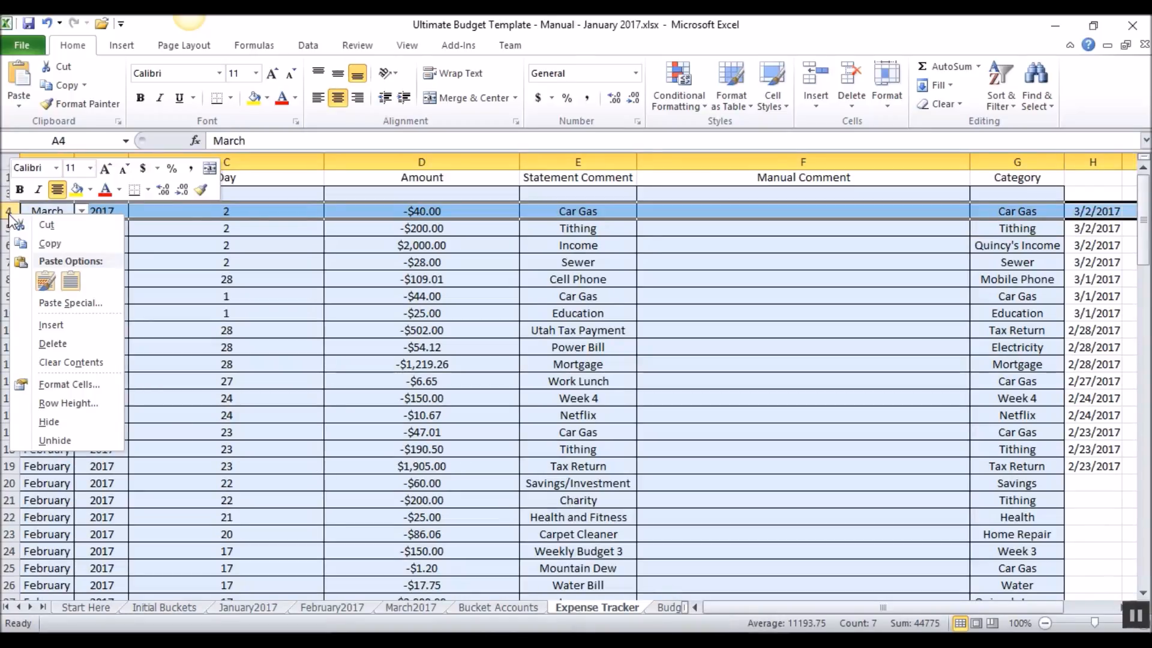
left_click(48, 325)
left_click_drag(8, 194, 9, 209)
right_click(12, 210)
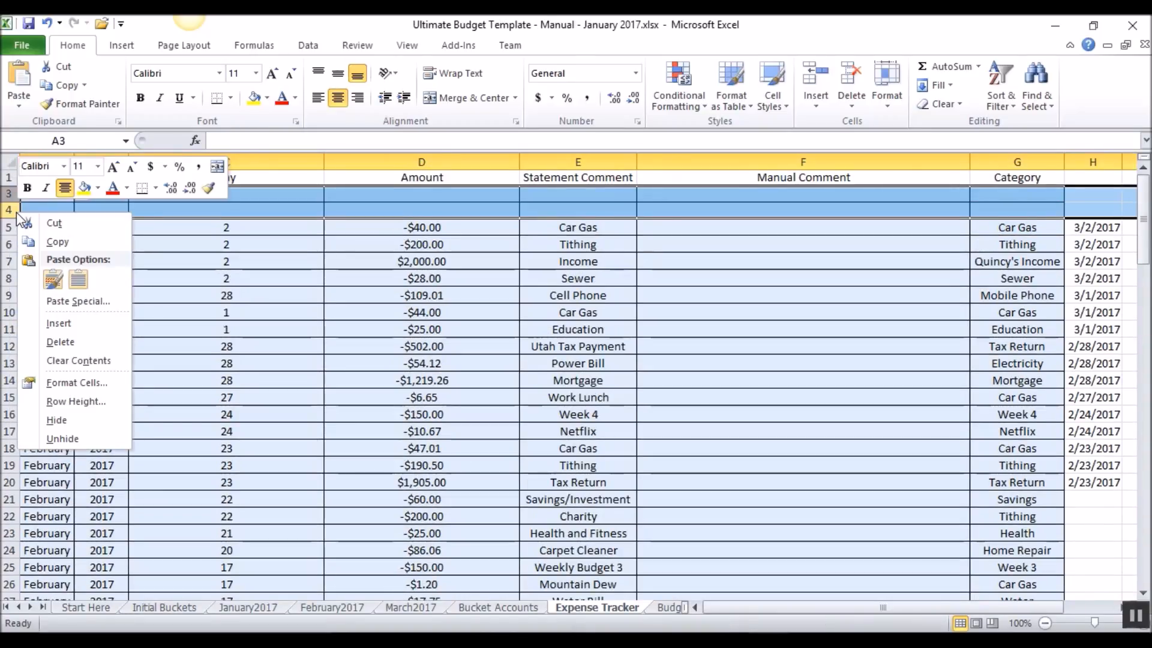
left_click(48, 324)
left_click_drag(9, 193, 9, 242)
right_click(15, 240)
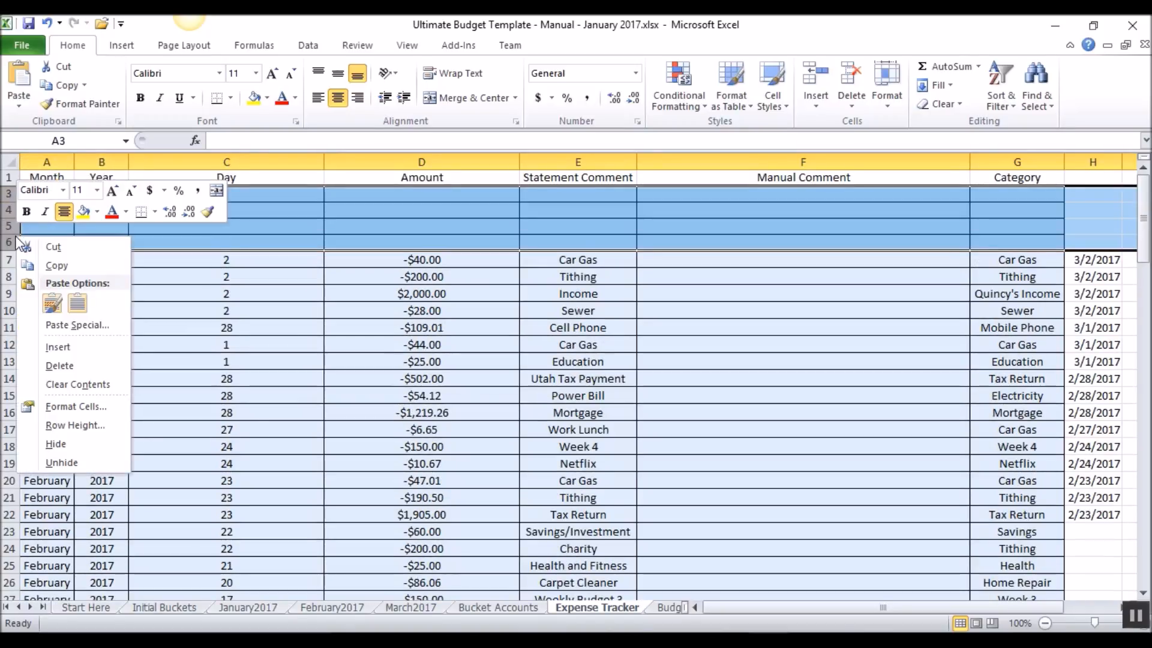
left_click(42, 348)
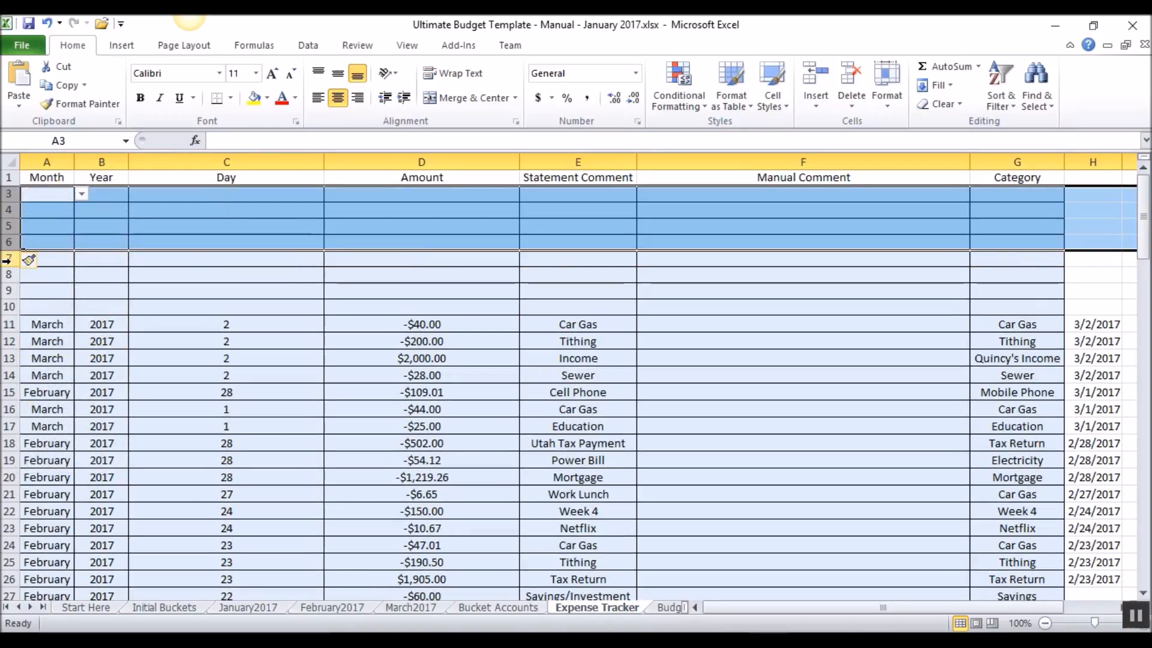
right_click(8, 259)
left_click_drag(9, 259, 8, 274)
right_click(10, 277)
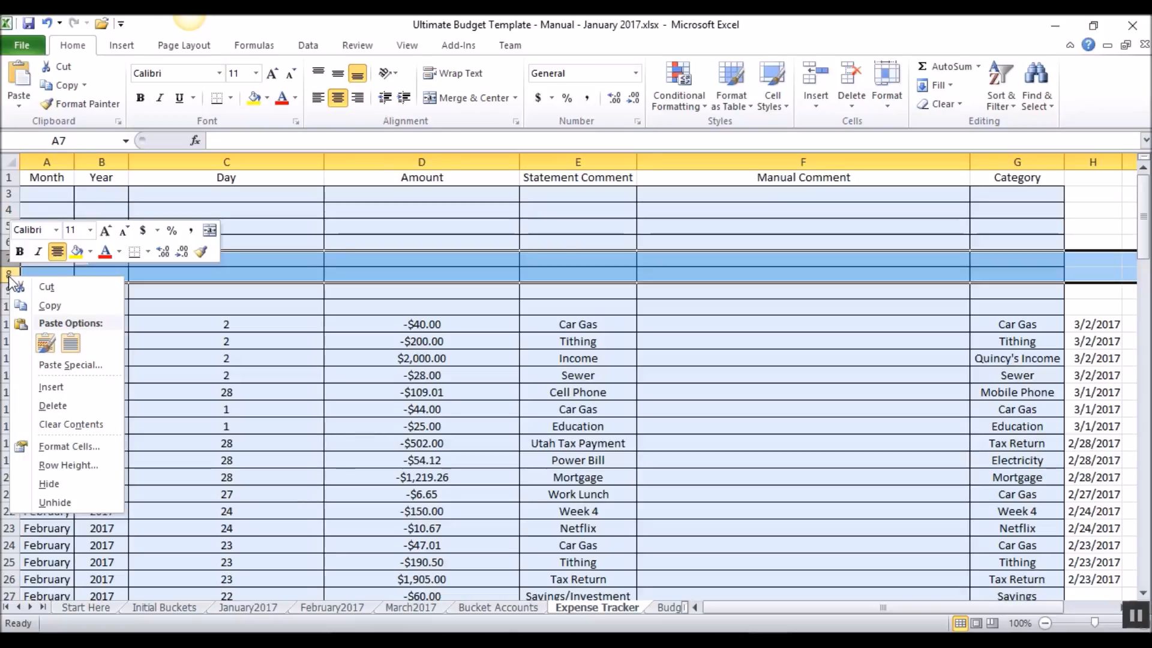
left_click(49, 386)
Fill the Month and Year columns of the nine new rows with March and 2017.
left_click(50, 193)
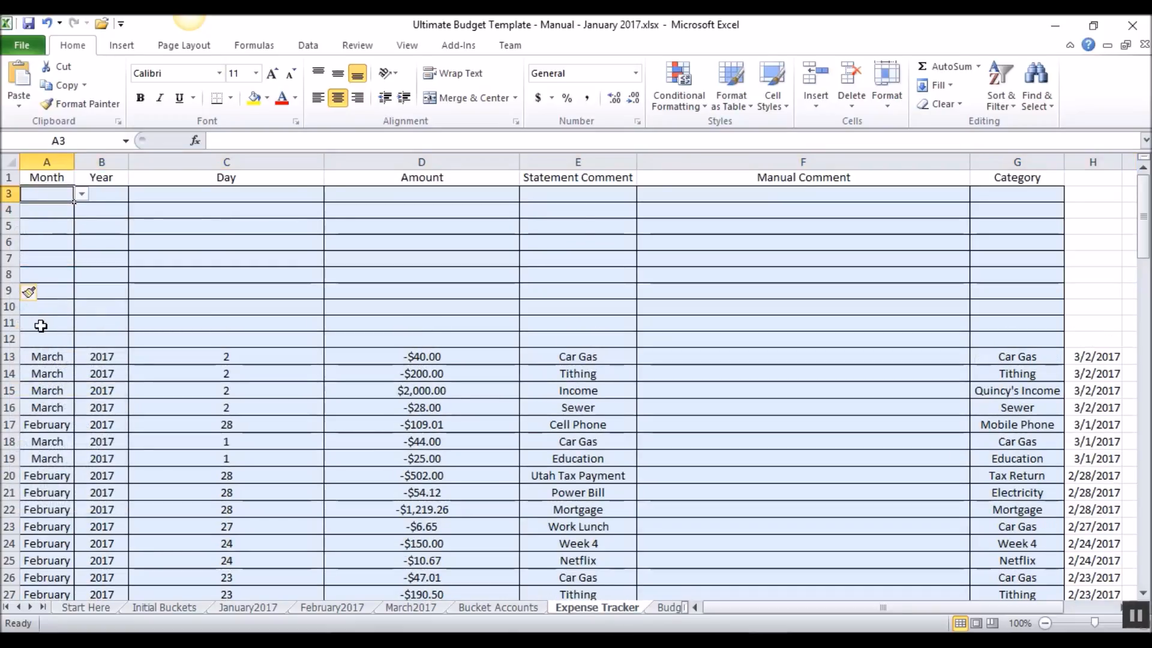
left_click_drag(48, 356, 128, 207)
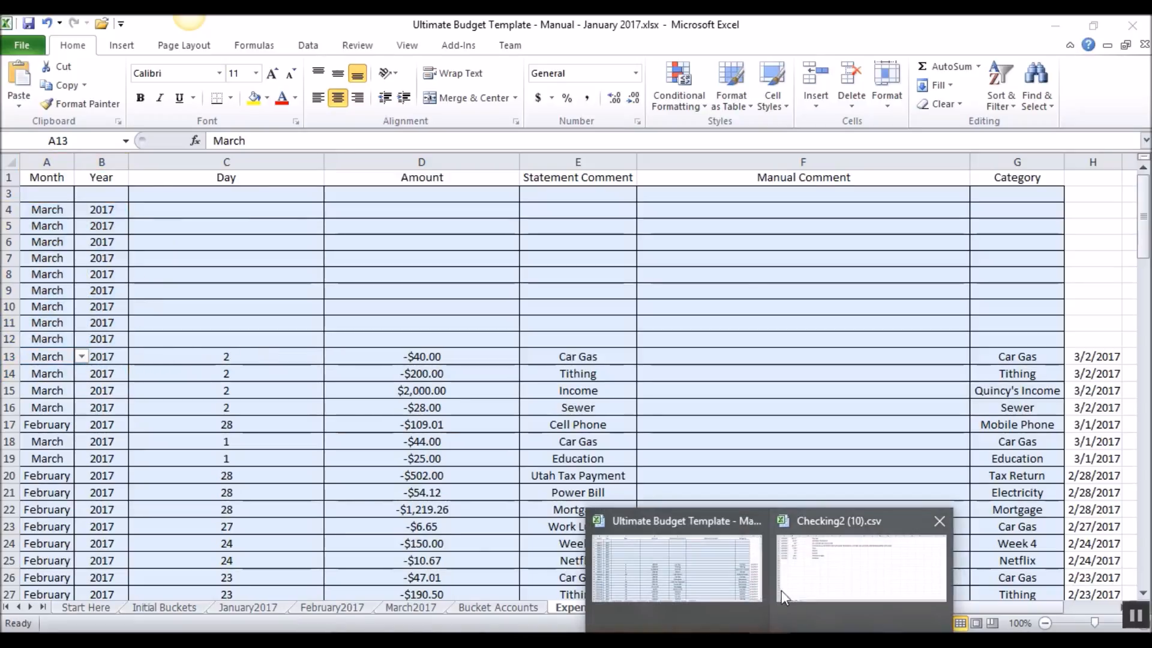
Copy the nine amounts B1:B9 from Checking2 (10).csv and paste them as values into the Expense Tracker's Amount column from D4.
left_click(798, 576)
left_click_drag(103, 178, 116, 311)
key("ctrl+c")
mouse_move(711, 630)
left_click(708, 591)
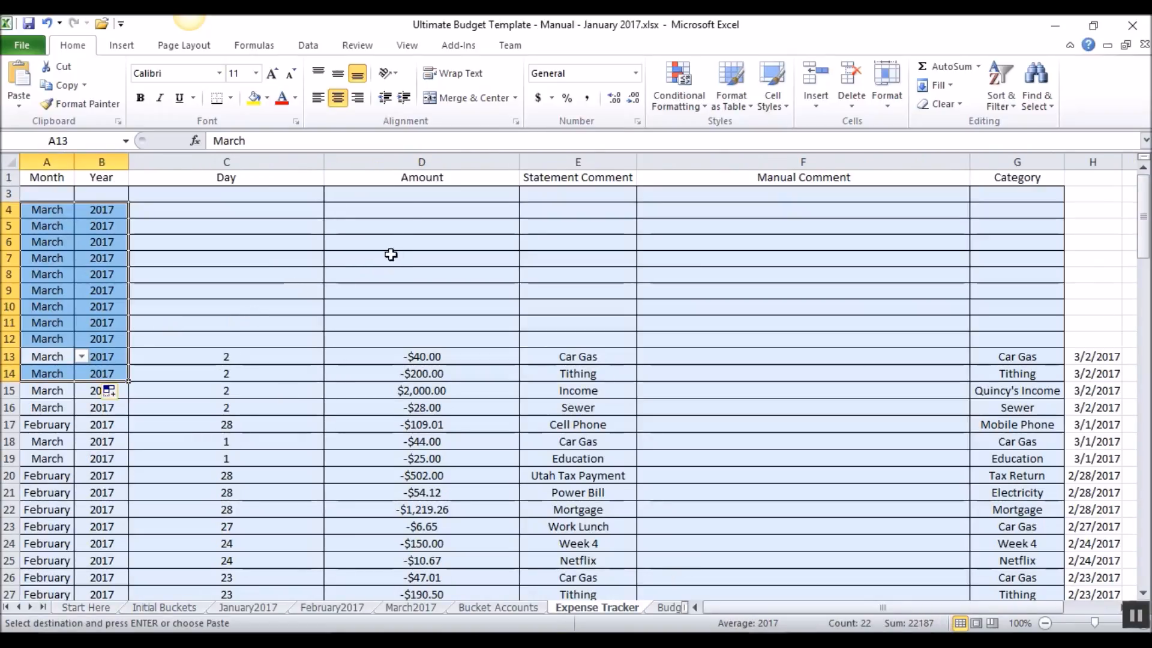
right_click(414, 211)
left_click(301, 281)
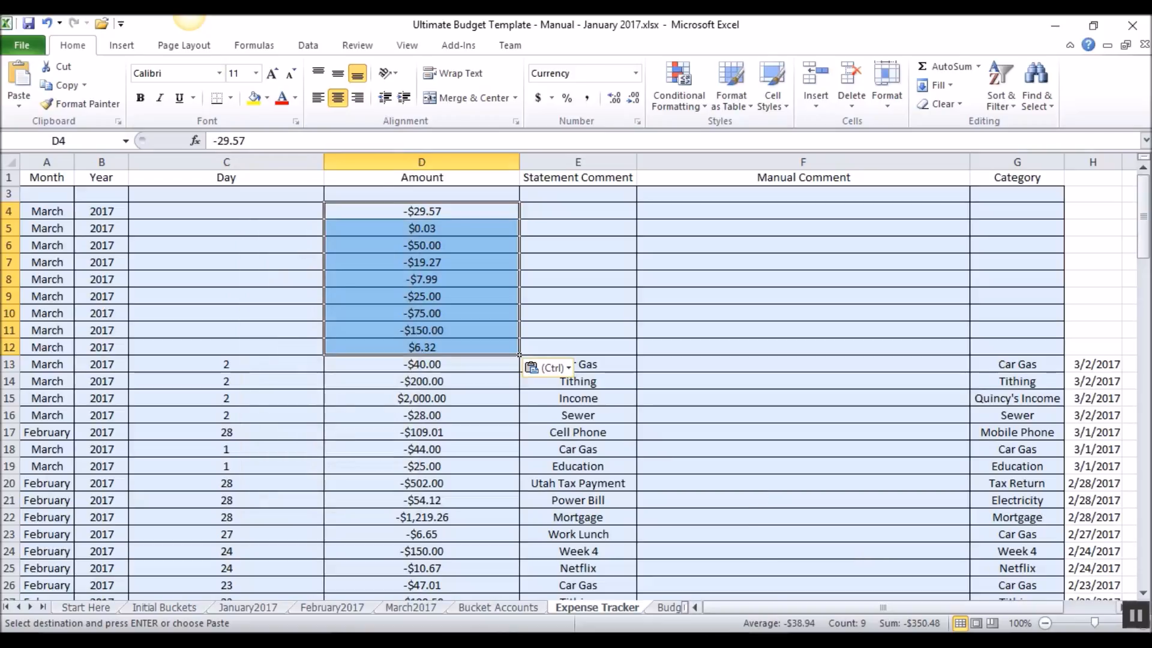
Copy the nine descriptions E1:E9 from Checking2 (10).csv and paste them as values into the Expense Tracker's Statement Comment column from E4.
mouse_move(711, 630)
left_click(876, 540)
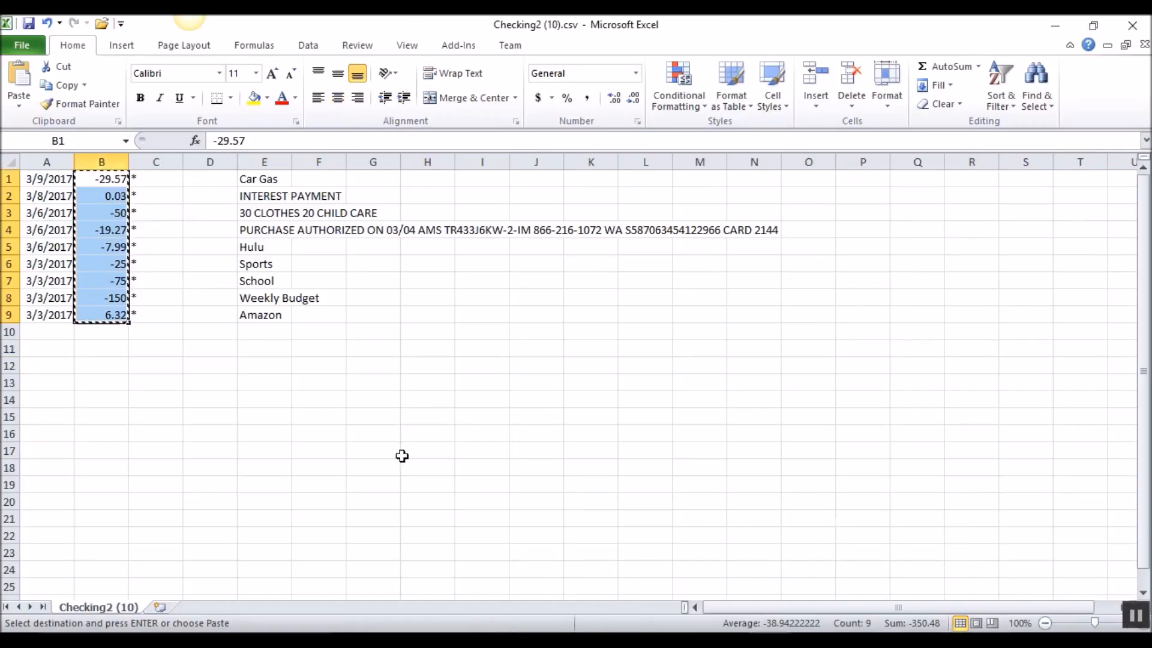
left_click(254, 179)
left_click_drag(254, 179, 268, 314)
key("ctrl+c")
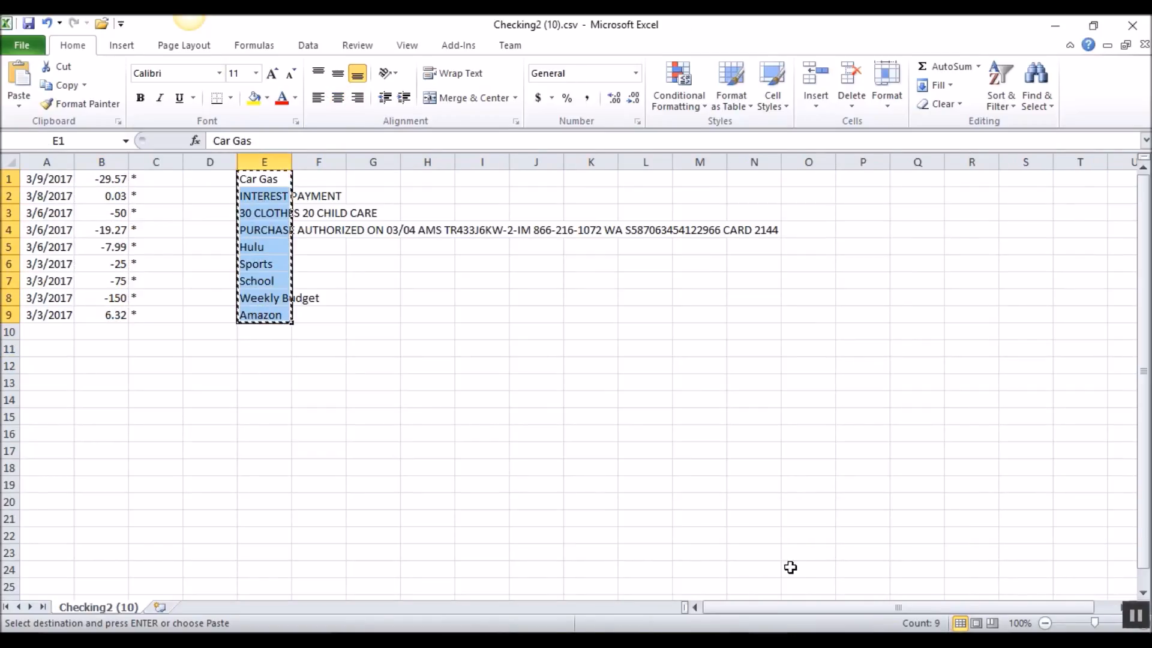
mouse_move(747, 630)
left_click(690, 564)
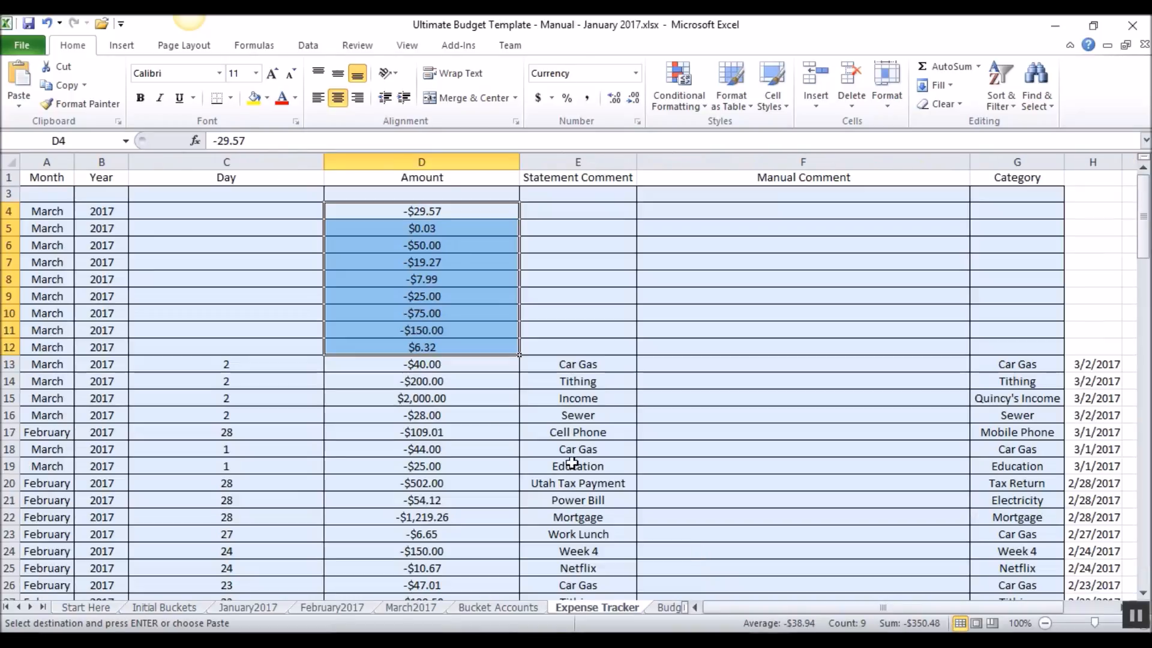
right_click(570, 203)
left_click(420, 268)
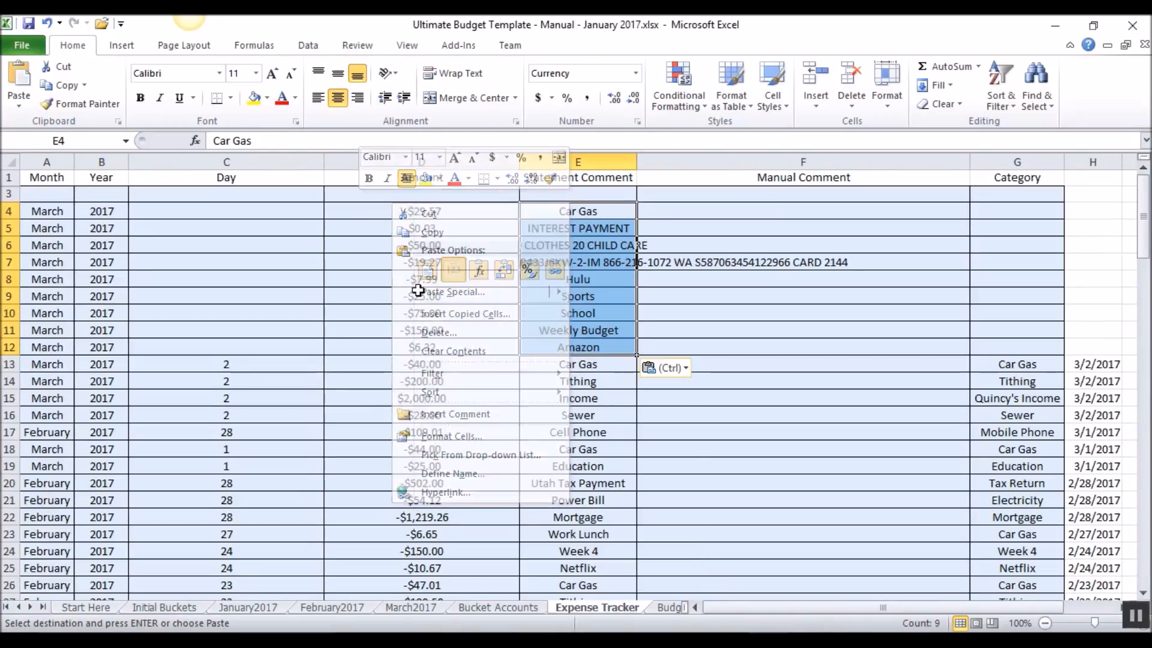
Check the transaction dates in Checking2 (10).csv and enter day 3 for the Sports, School, Weekly Budget and Amazon entries.
mouse_move(747, 630)
left_click(870, 564)
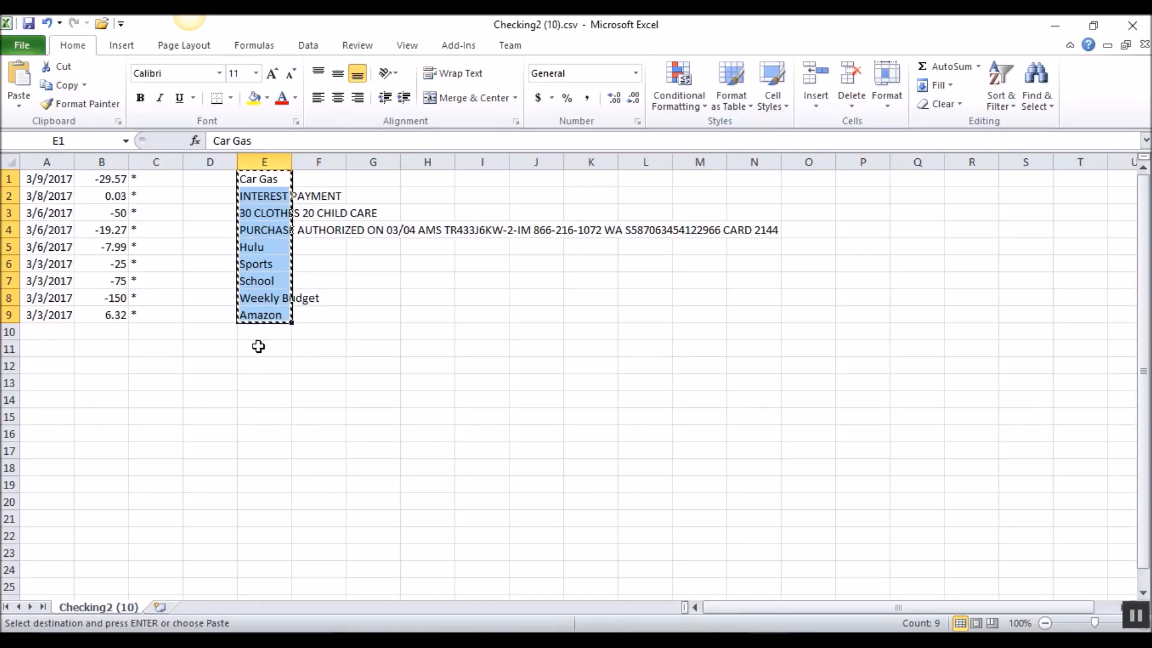
mouse_move(747, 630)
left_click(653, 538)
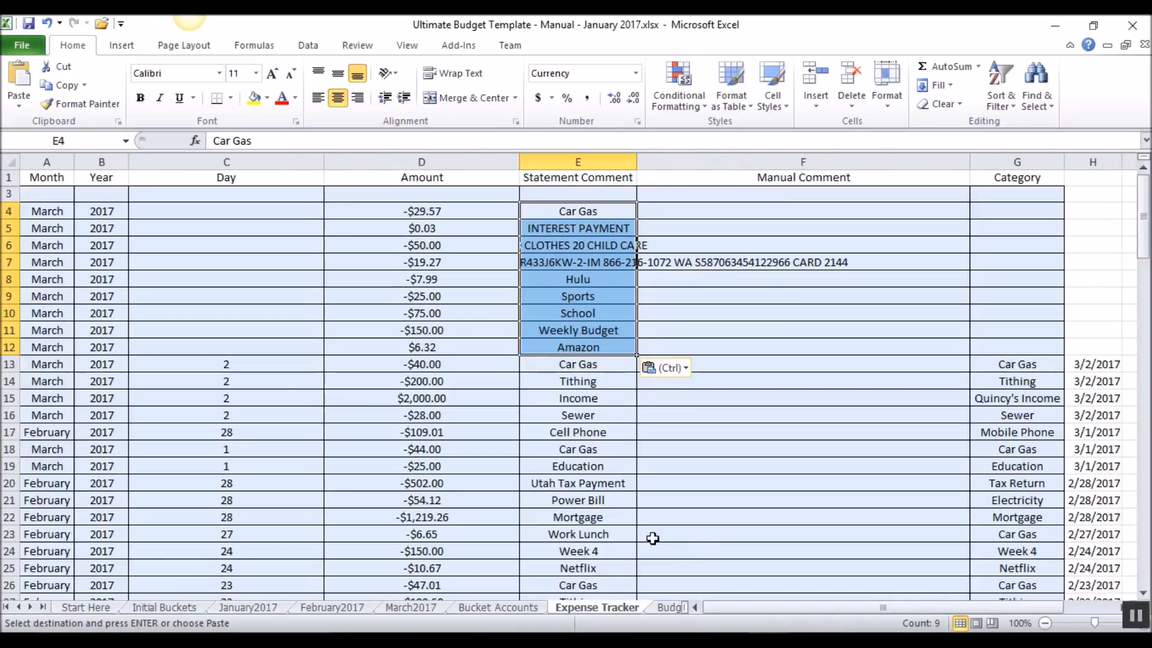
left_click(233, 291)
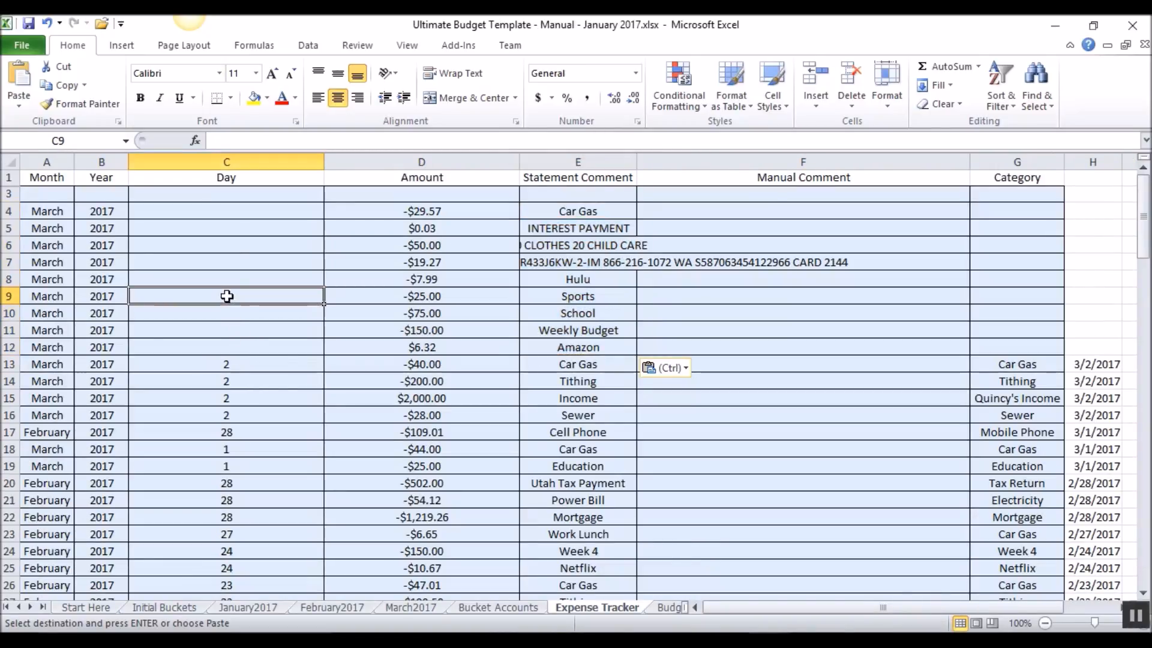
type("3")
key("Return")
type("3")
key("Return")
type("3")
key("Return")
type("3")
key("Return")
Enter day 6 for the three transactions in rows 6 to 8, 8 for the interest payment and 9 for the newest Car Gas entry.
left_click(240, 244)
type("6")
key("Return")
type("6")
key("Return")
type("6")
left_click(231, 211)
left_click(237, 226)
type("8")
key("Up")
type("9")
key("Return")
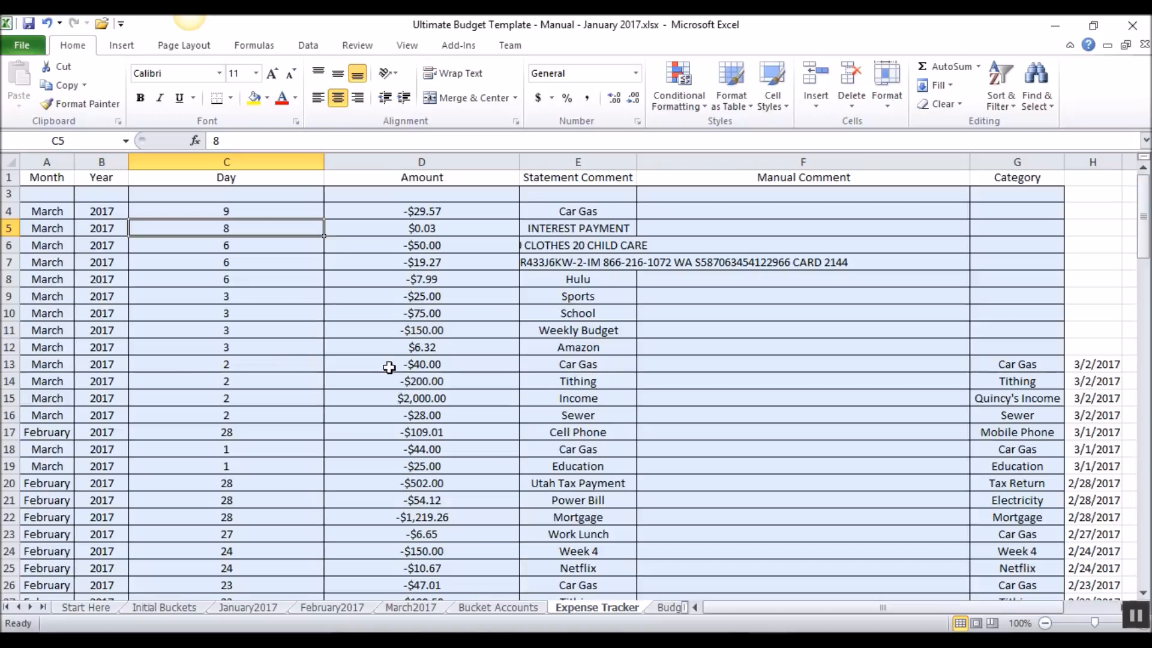
Delete the Amazon transaction's row from the Expense Tracker.
left_click_drag(417, 351, 533, 348)
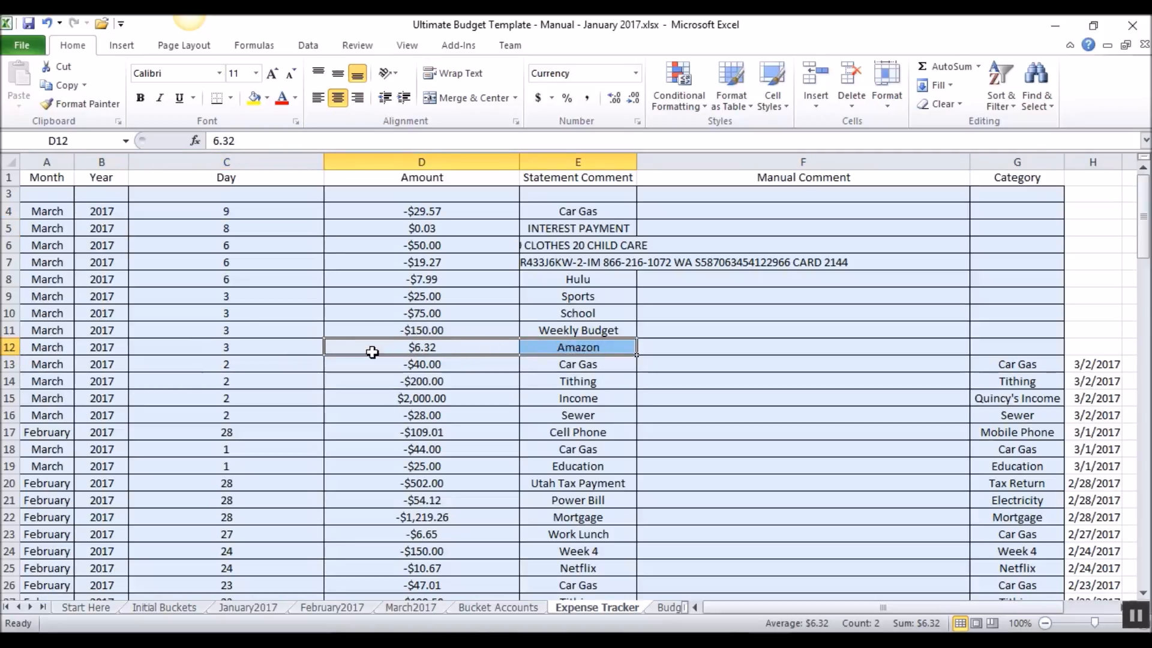
right_click(12, 347)
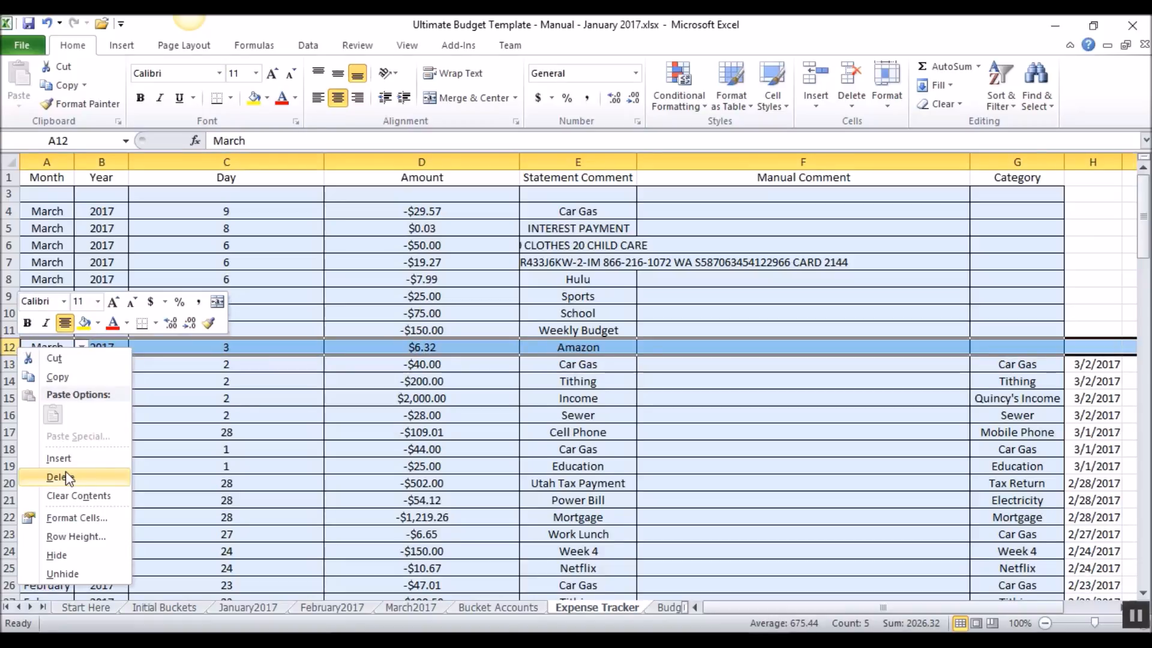
left_click(67, 477)
Set the Weekly Budget transaction's category to Week 1.
left_click(582, 328)
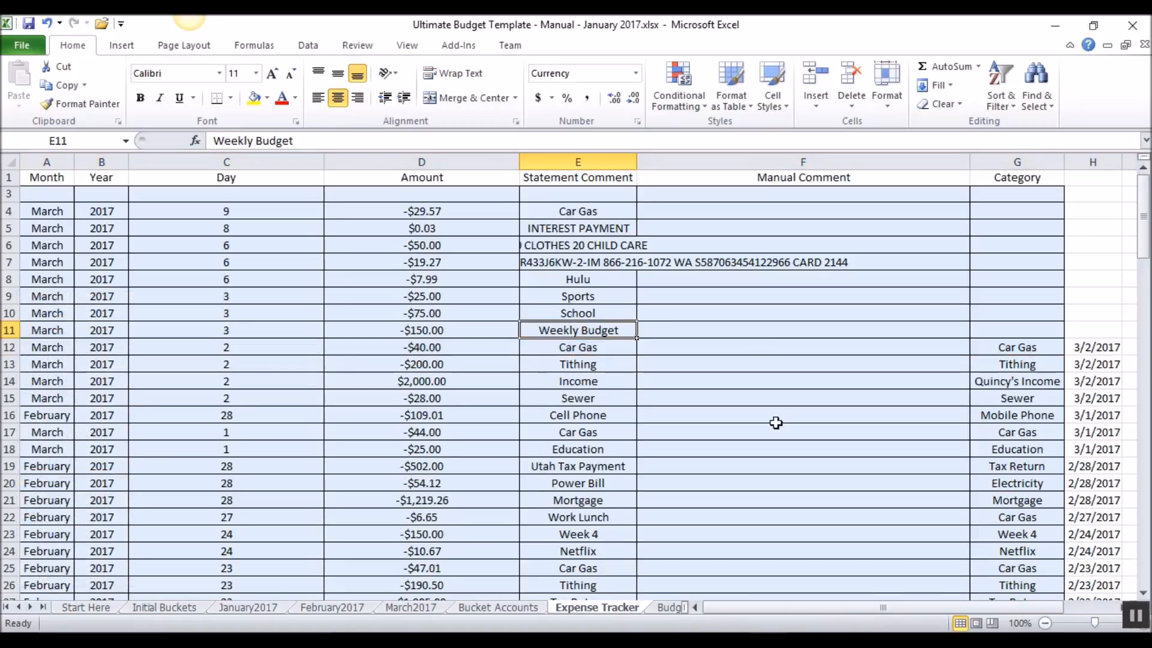
left_click(1025, 334)
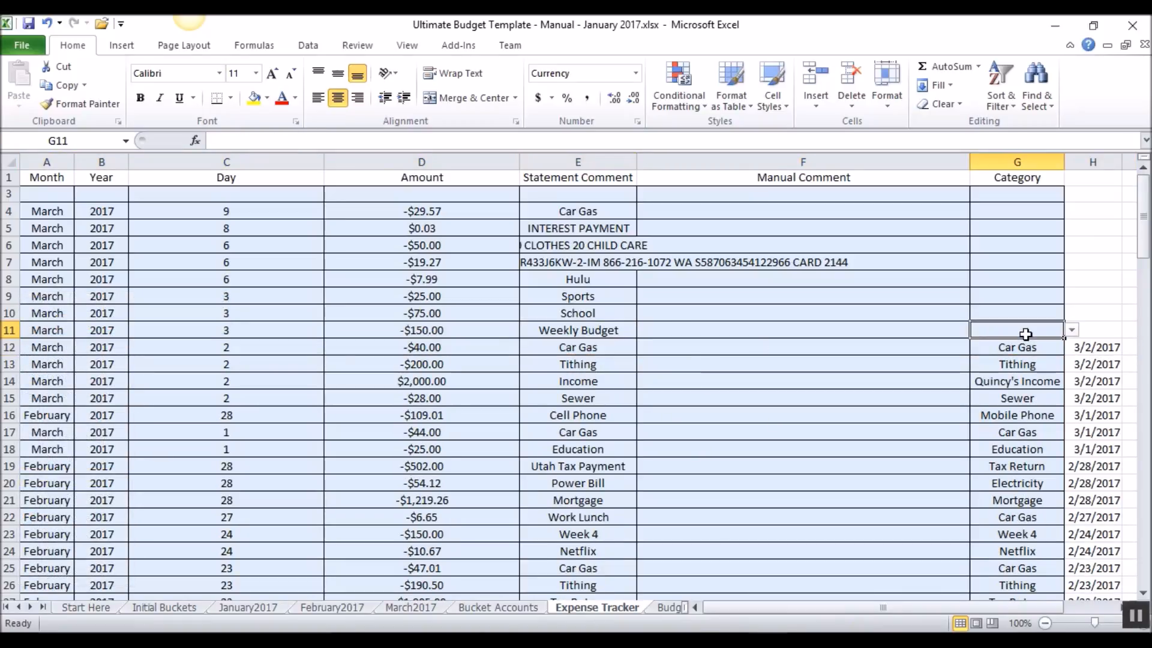
left_click(1072, 330)
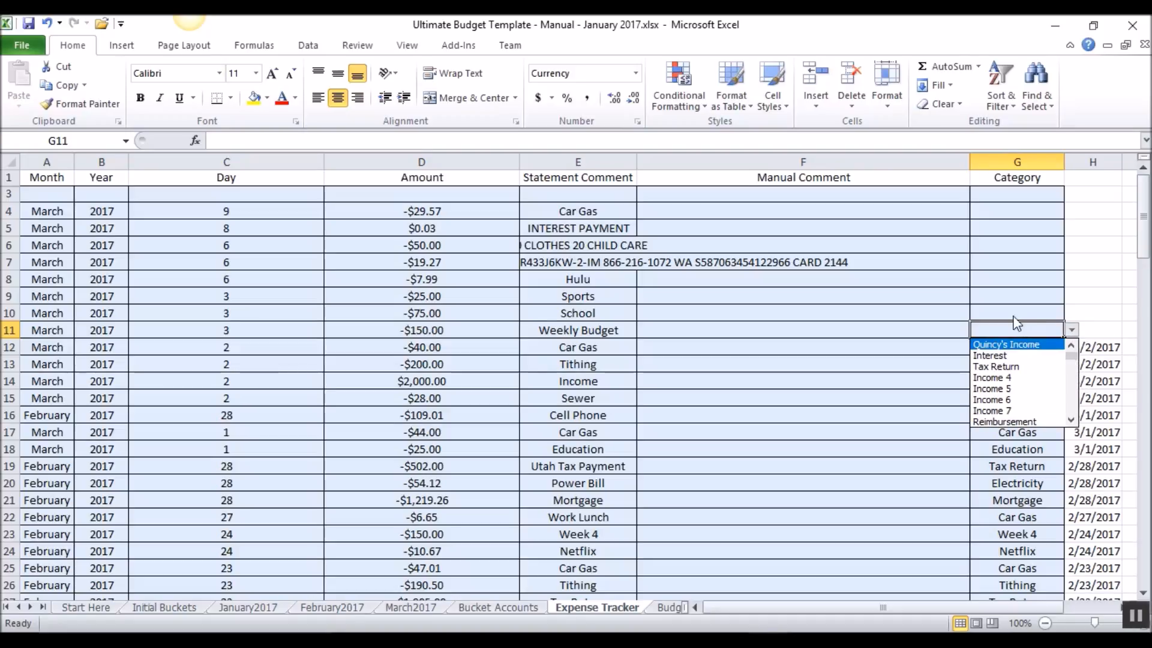
left_click(998, 332)
type("W")
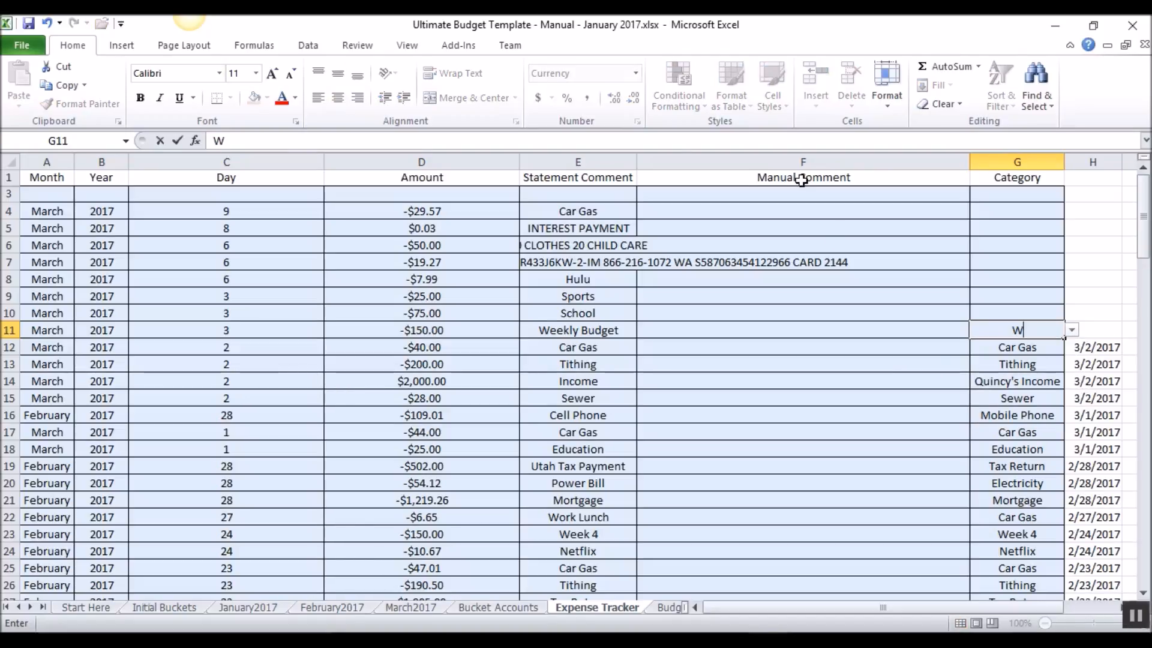
type("eek 1")
key("Return")
Try to set the School transaction's category to Kids Education.
left_click(996, 314)
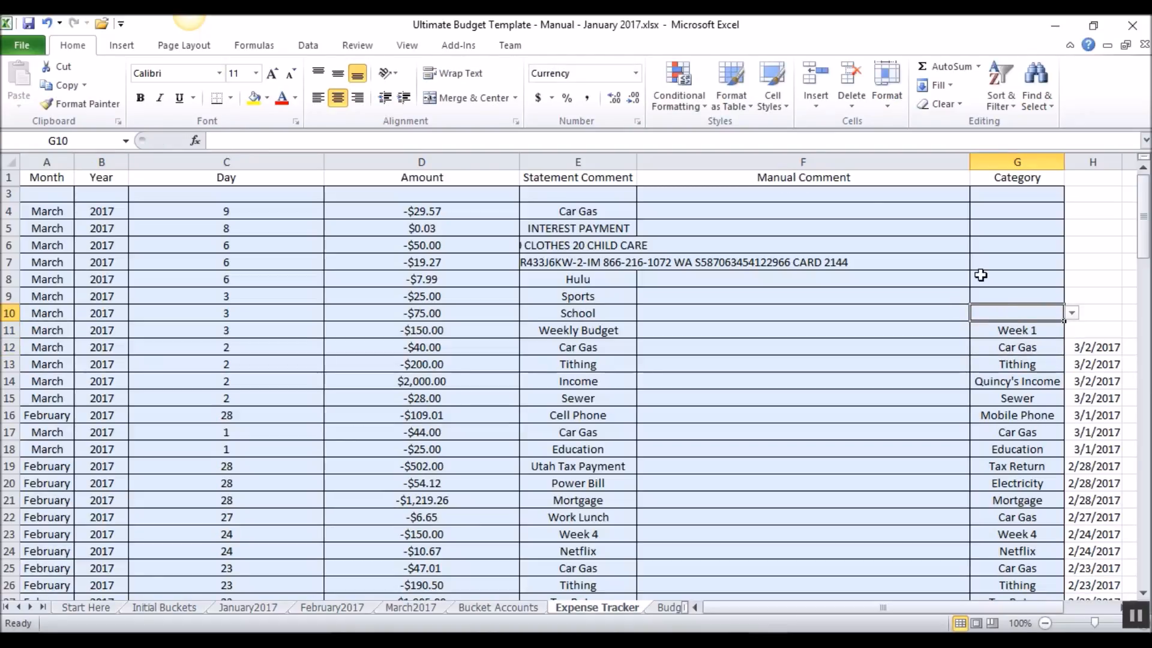
type("Kids Education")
key("Return")
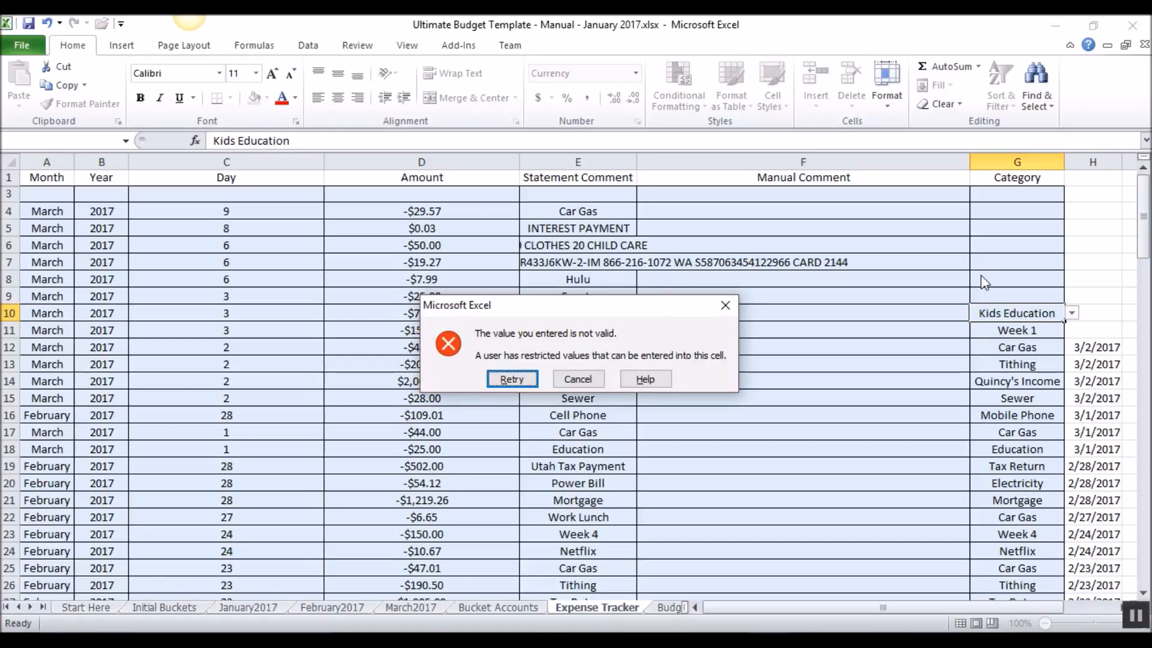
key("Return")
key("Return")
left_click(579, 378)
left_click(776, 369)
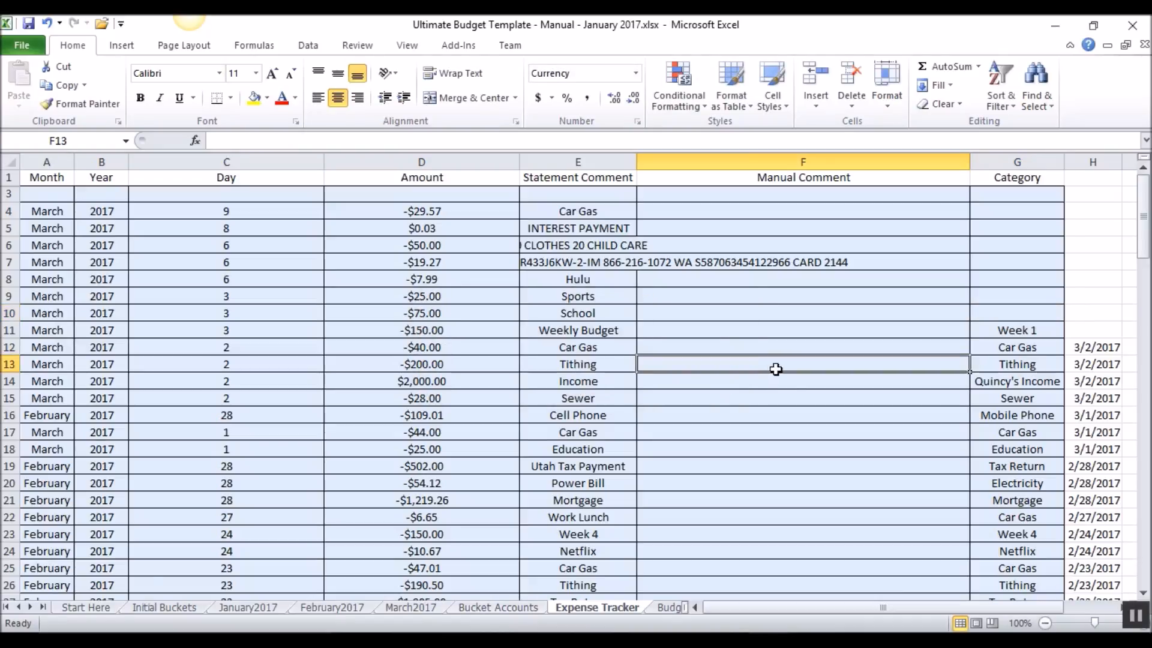
Check the bucket names on the Bucket Accounts and March2017 sheets, and set the School transaction's category to Education in the Expense Tracker.
left_click(529, 601)
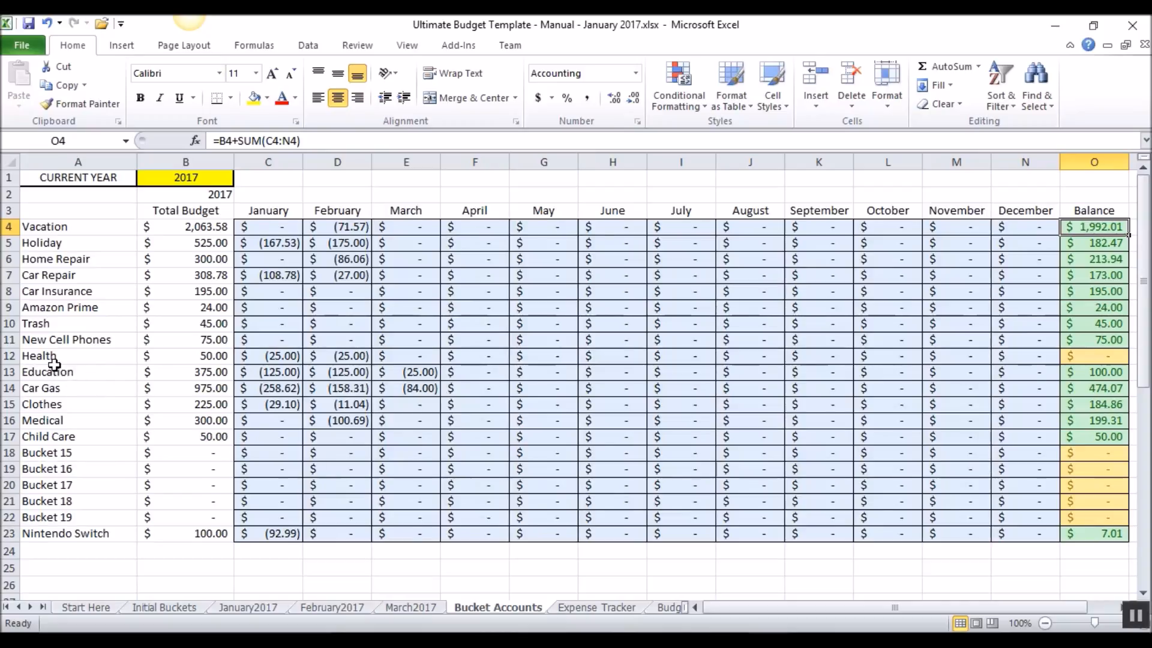
left_click(412, 607)
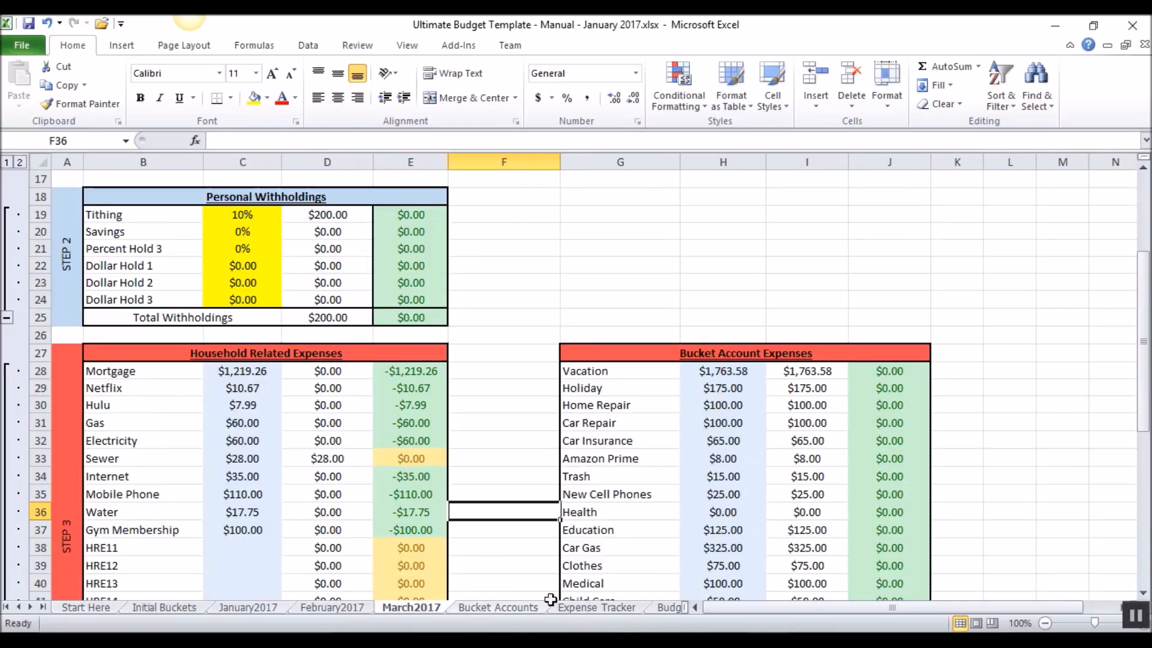
left_click(594, 607)
left_click(1024, 315)
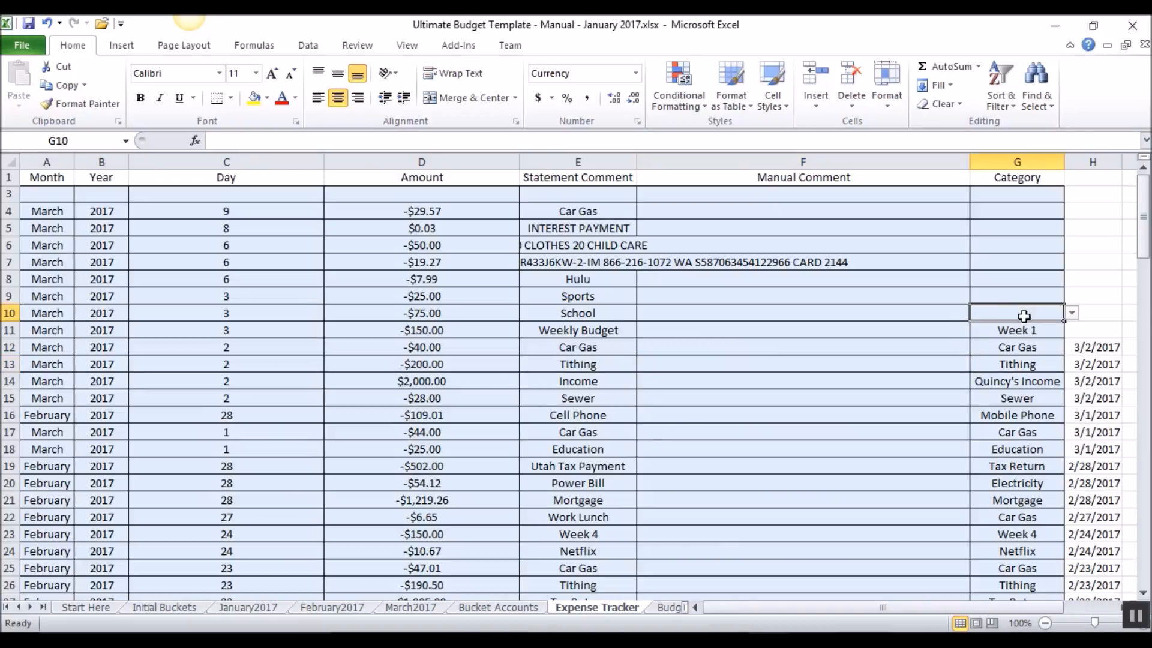
type("Education")
key("Return")
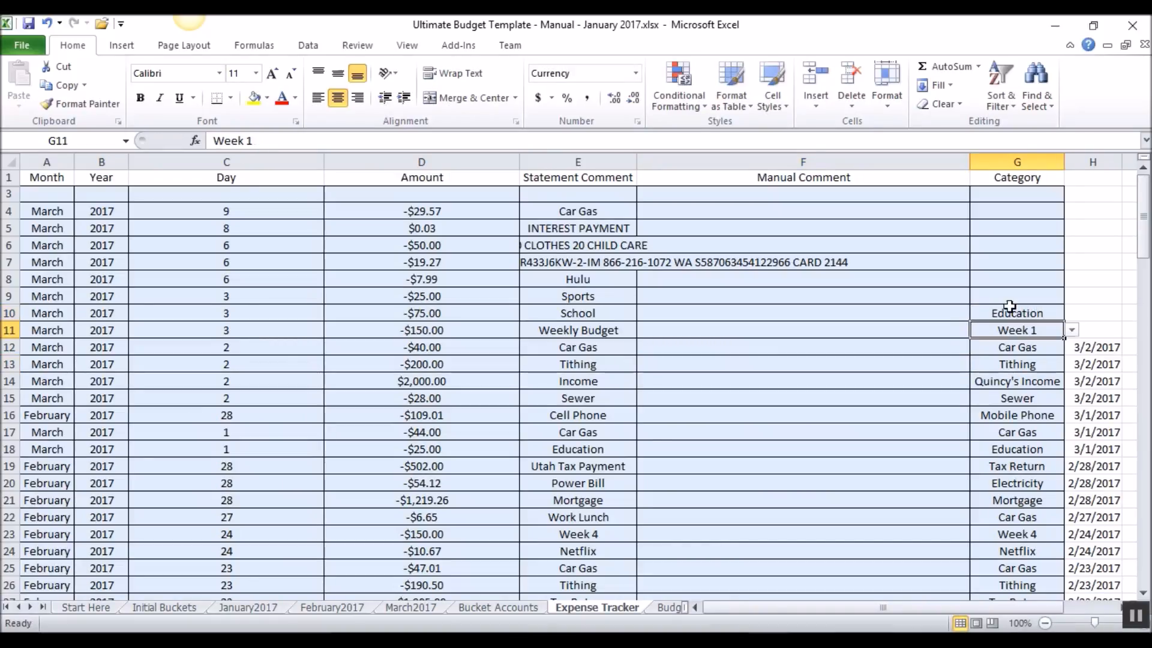
Check the Education bucket's balance on the Bucket Accounts sheet and set the Sports transaction's category to Education in the Expense Tracker.
left_click(497, 607)
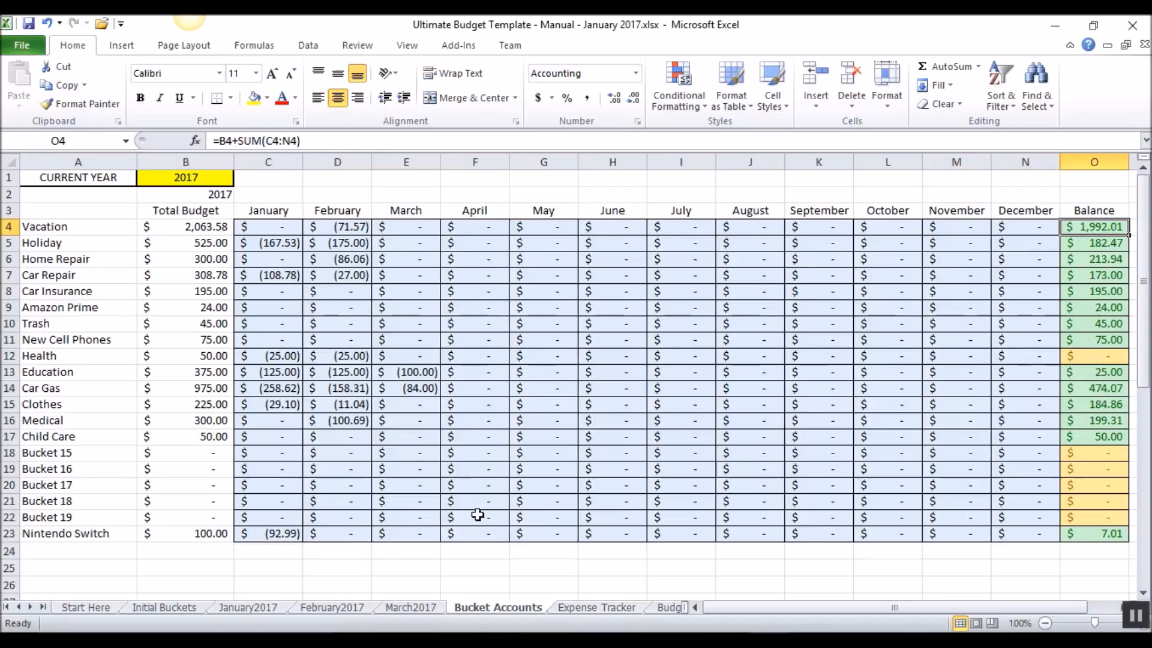
left_click(596, 608)
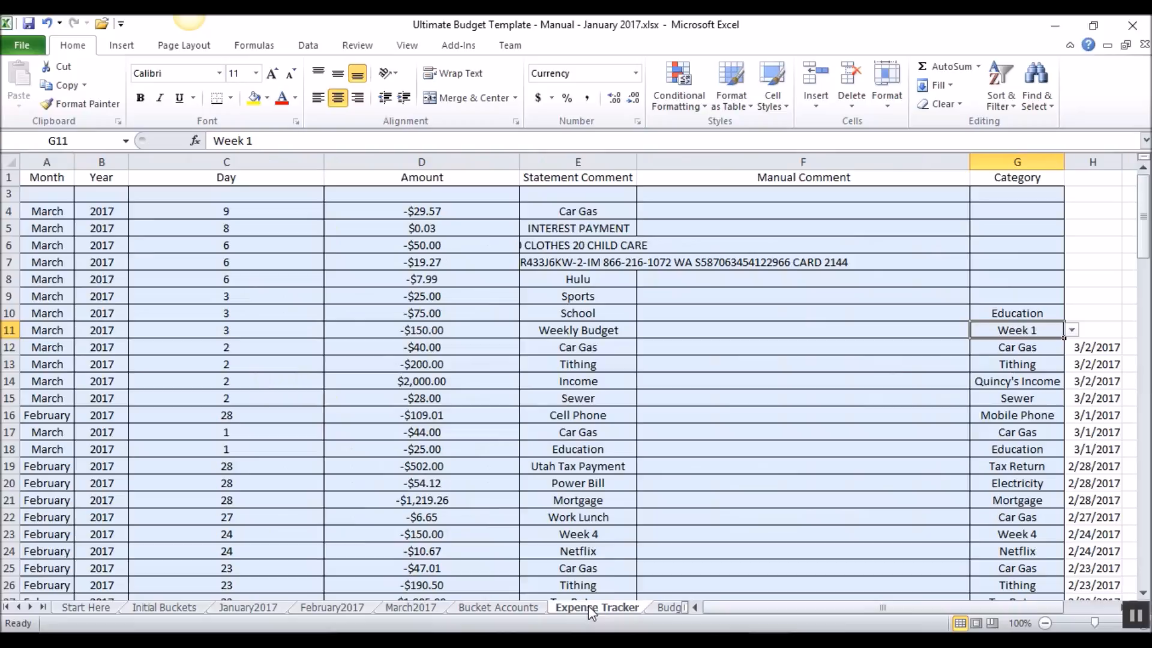
left_click(1027, 294)
type("Education")
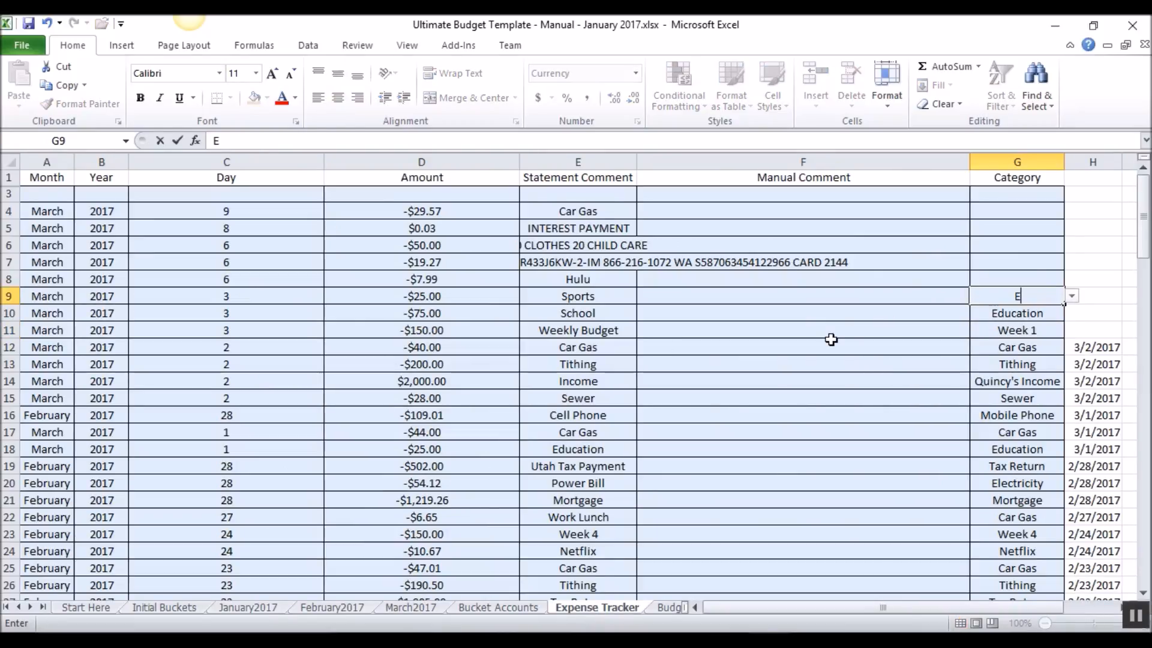
key("Return")
Set the category of the Hulu transaction in row 8 to Hulu.
key("Up")
key("Up")
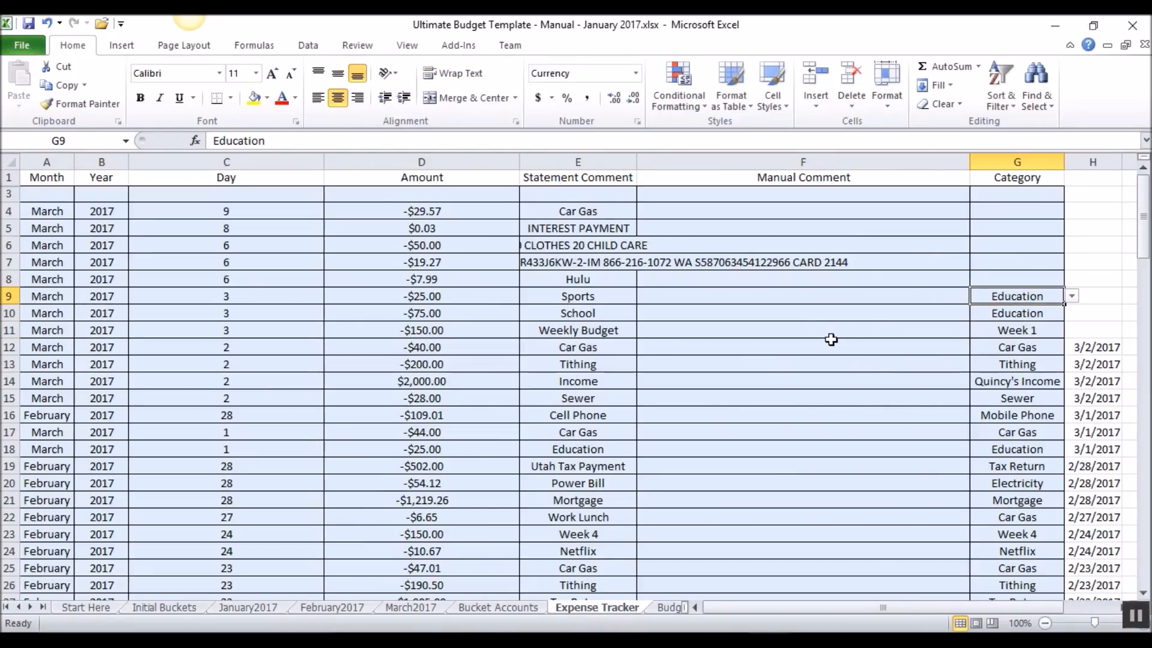
type("Hu")
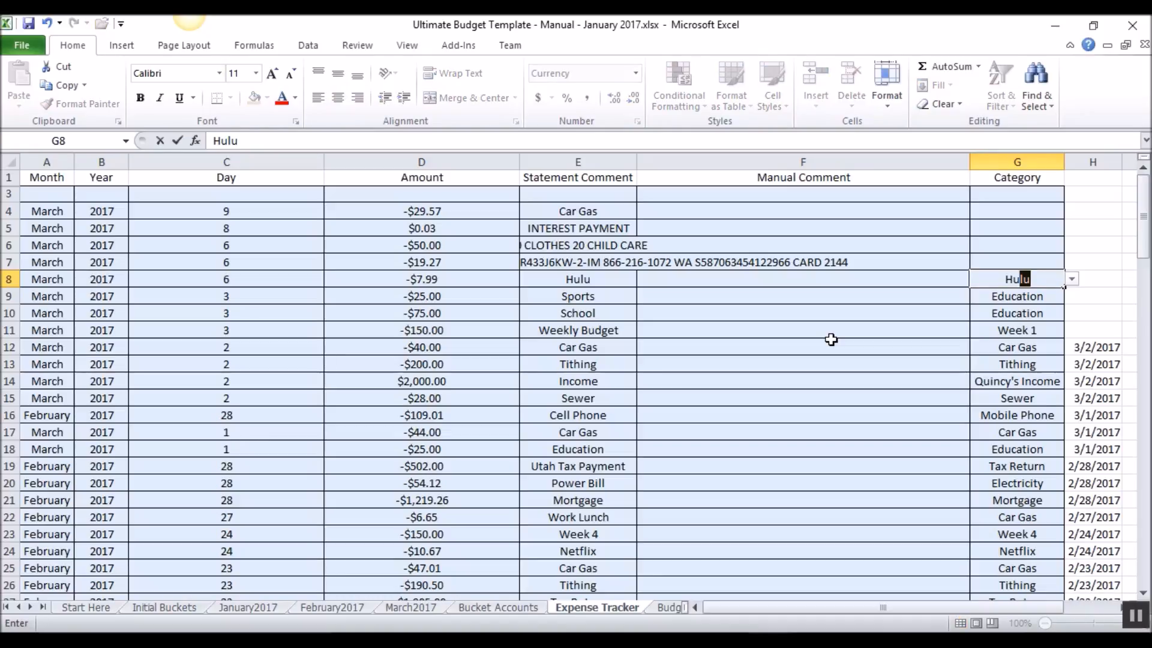
type("lu")
key("Return")
Review the full statement comment of the $19.27 purchase in row 7 and set its category to Clothes.
key("Up")
key("Up")
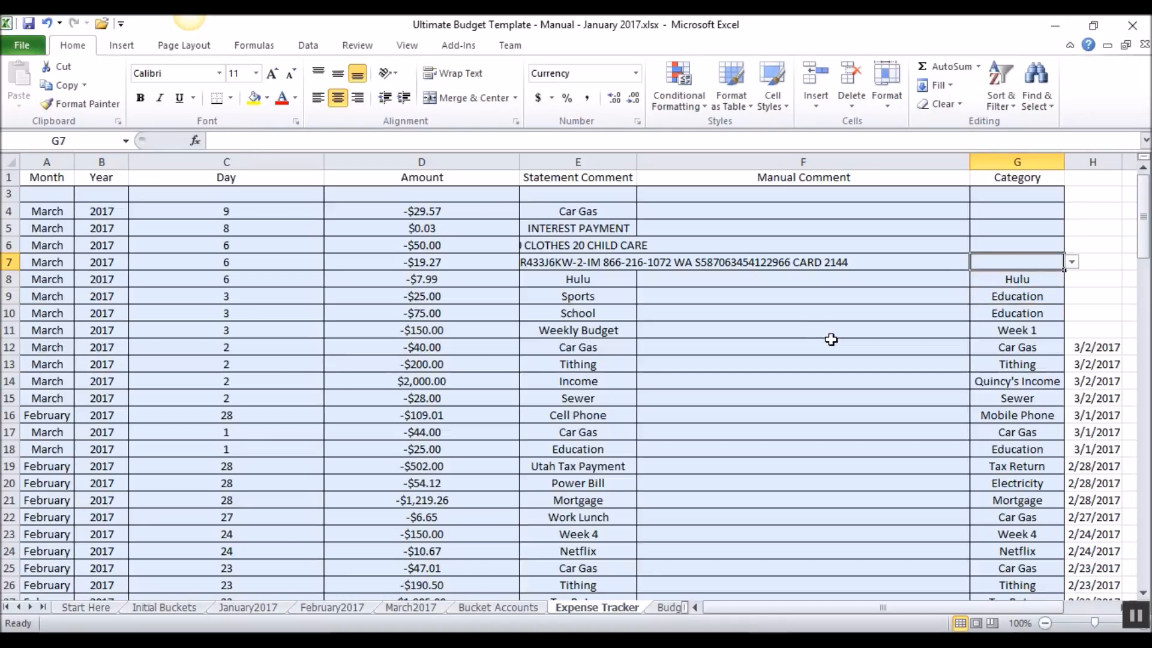
left_click(555, 264)
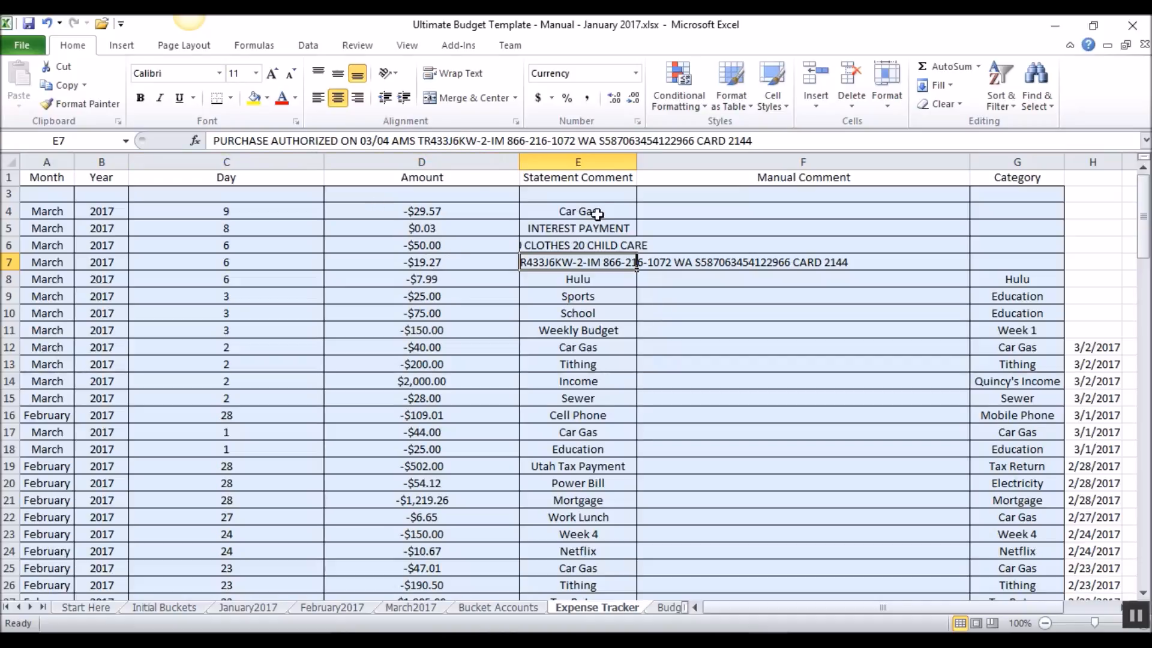
left_click(1023, 261)
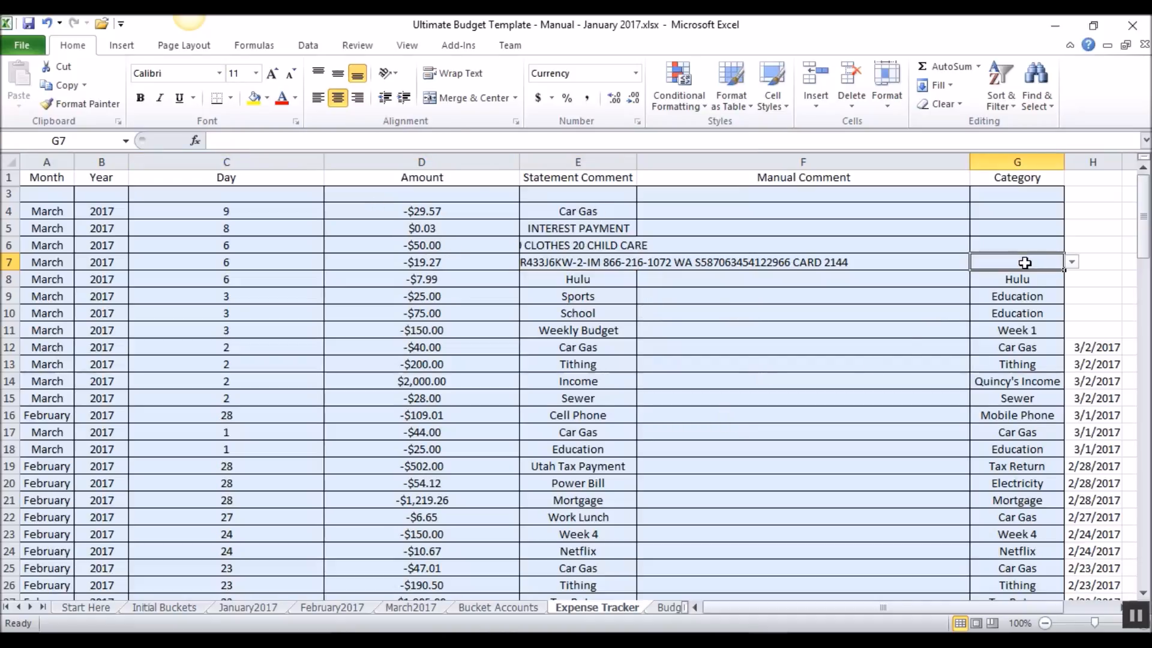
type("Clothes")
key("Return")
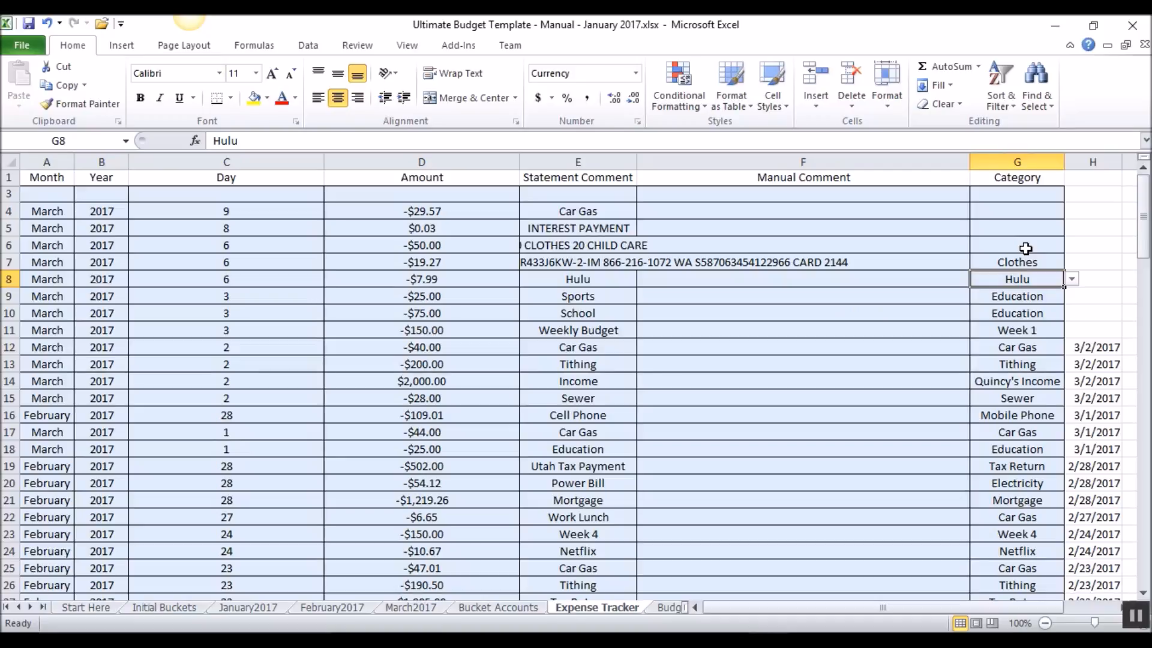
Review the statement comment of the $50.00 transaction in row 6 and set its category to Clothes.
left_click(575, 245)
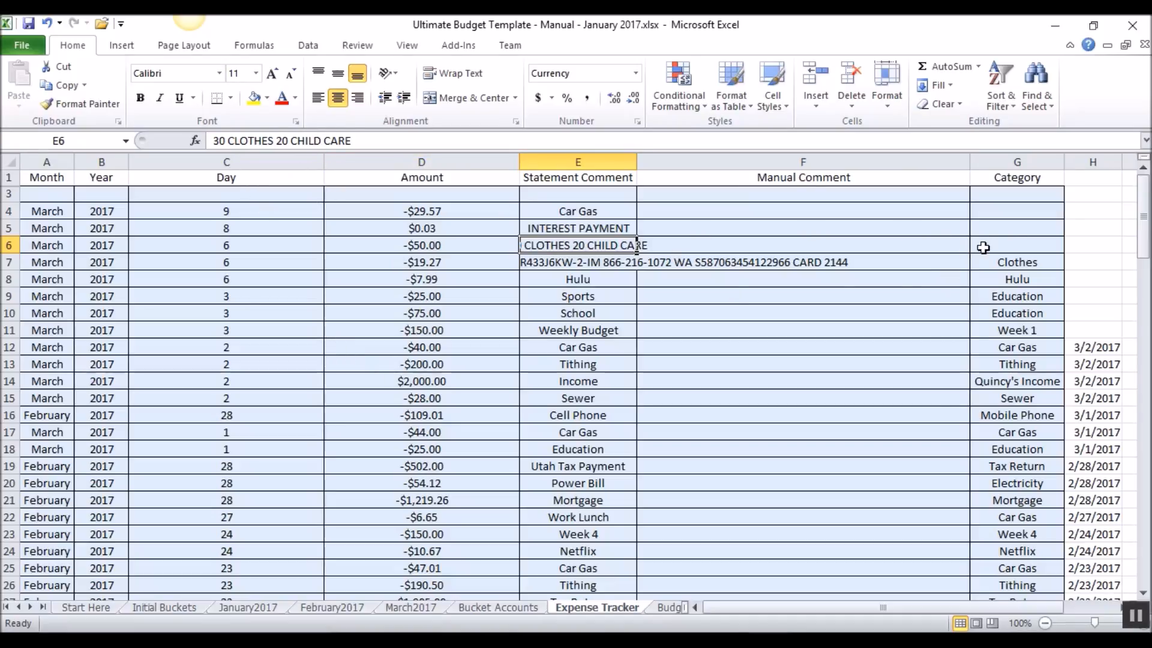
left_click(983, 248)
type("Clothe")
key("Return")
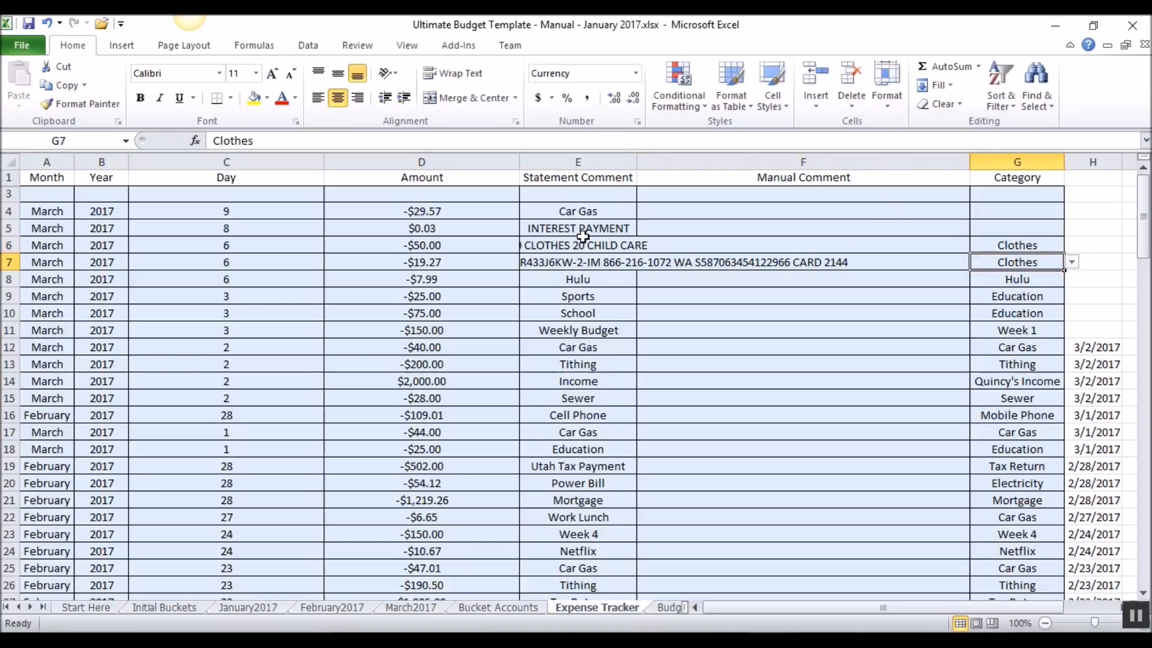
Set the interest payment's category to Interest and the category of the Car Gas transaction in row 4 to Car Gas.
left_click(582, 234)
left_click(997, 228)
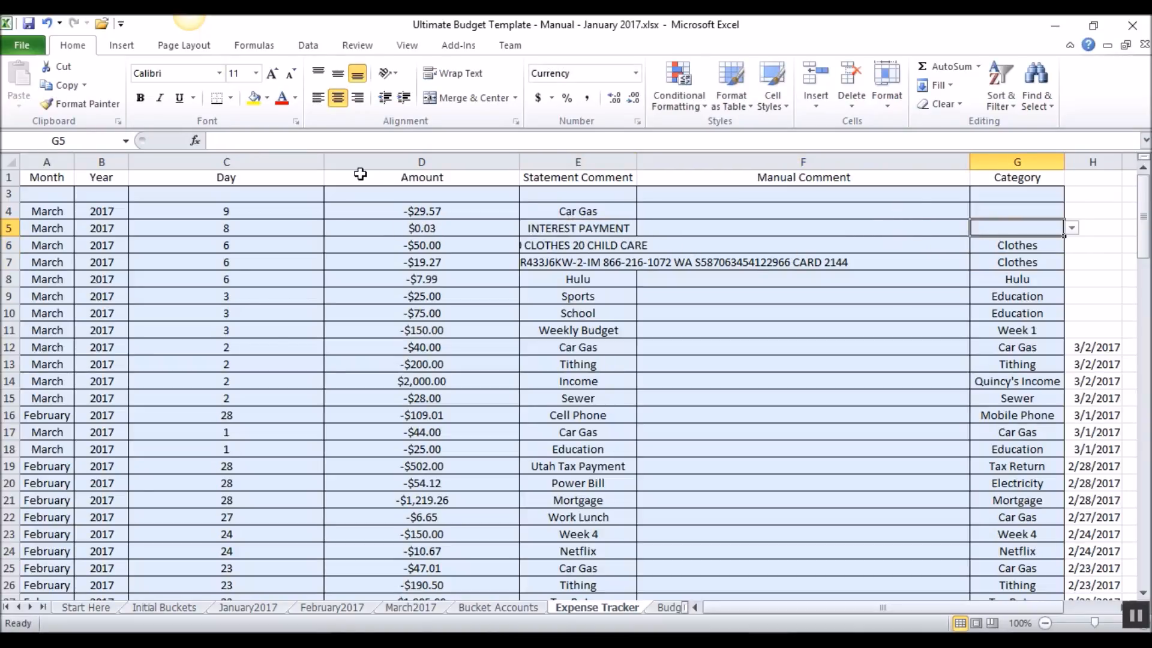
type("Interest")
key("Return")
key("Up")
key("Up")
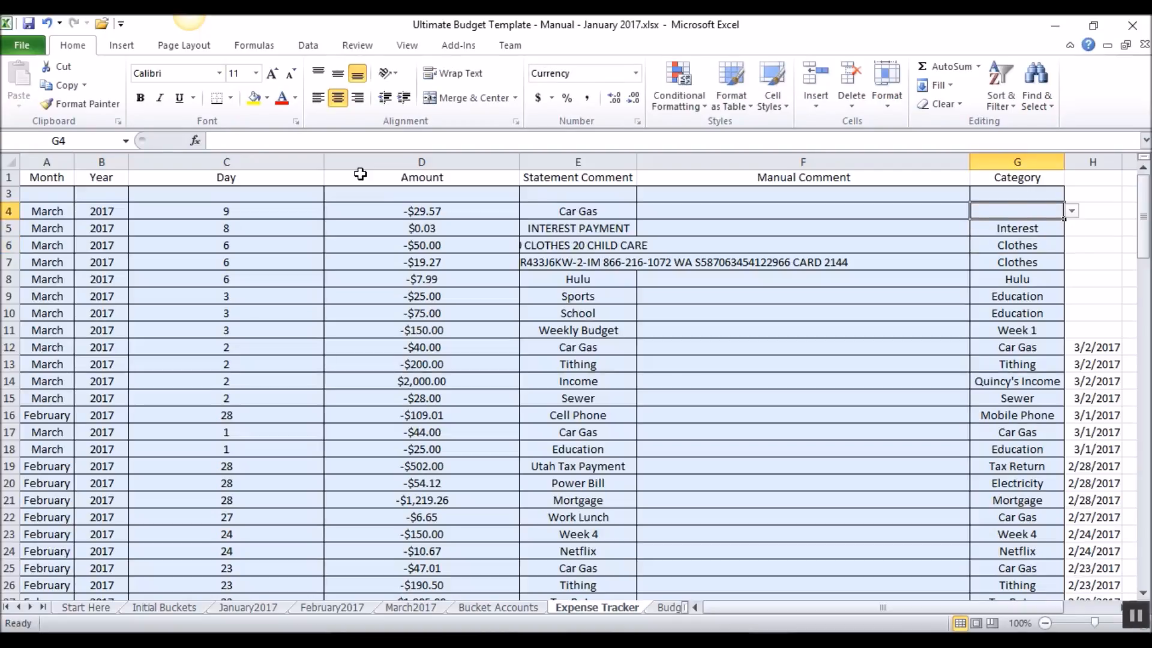
type("Car Gas")
key("Return")
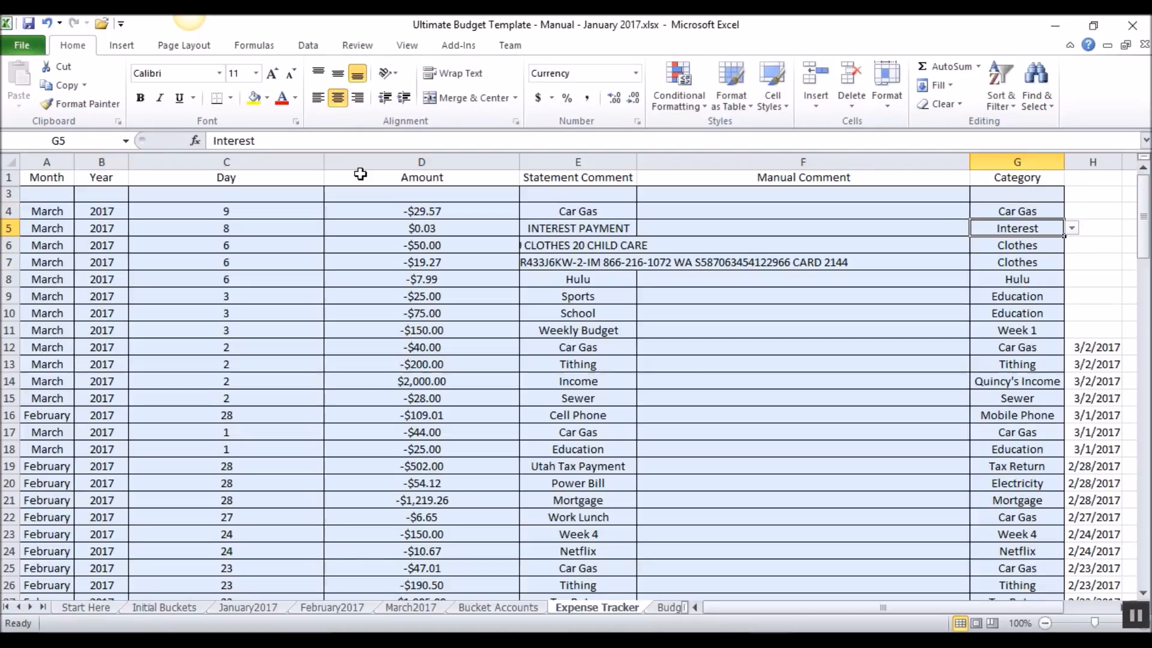
Add the manual comment "Picture Day Clothes" to the $19.27 purchase in row 7.
left_click(855, 377)
left_click(777, 466)
left_click(619, 263)
left_click(738, 265)
type("Pi")
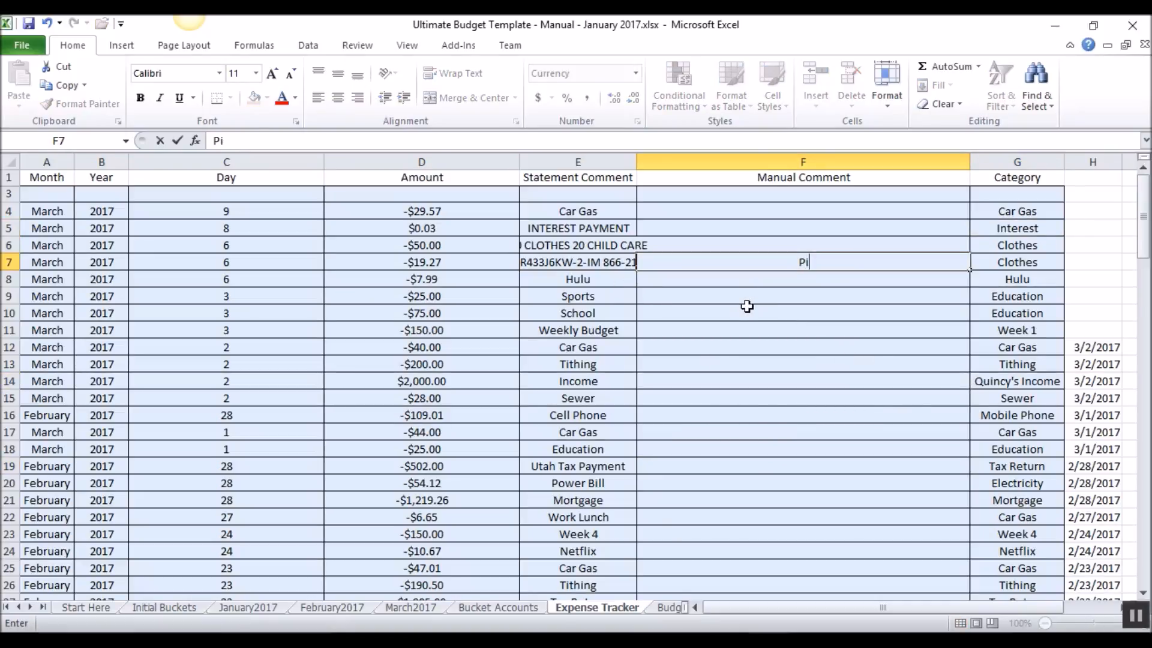
type("cture Day Clothes")
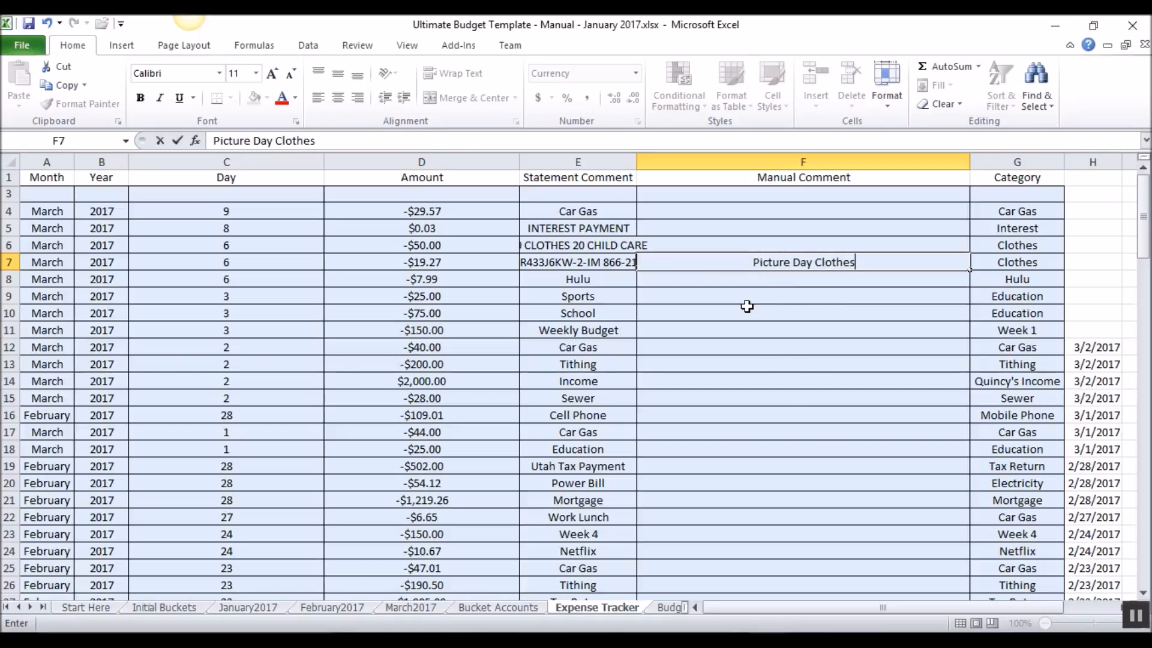
key("Return")
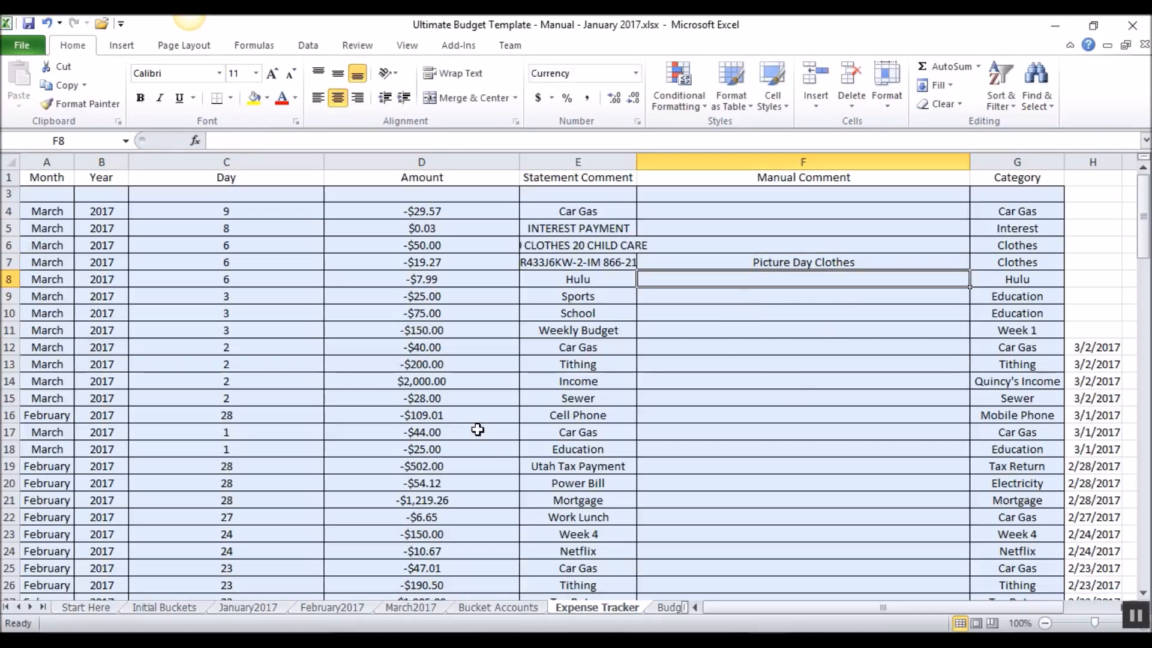
Review the March2017 sheet from income down to the monthly summary and checking account reconciliation, and check the March spending on the Bucket Accounts sheet.
left_click(409, 609)
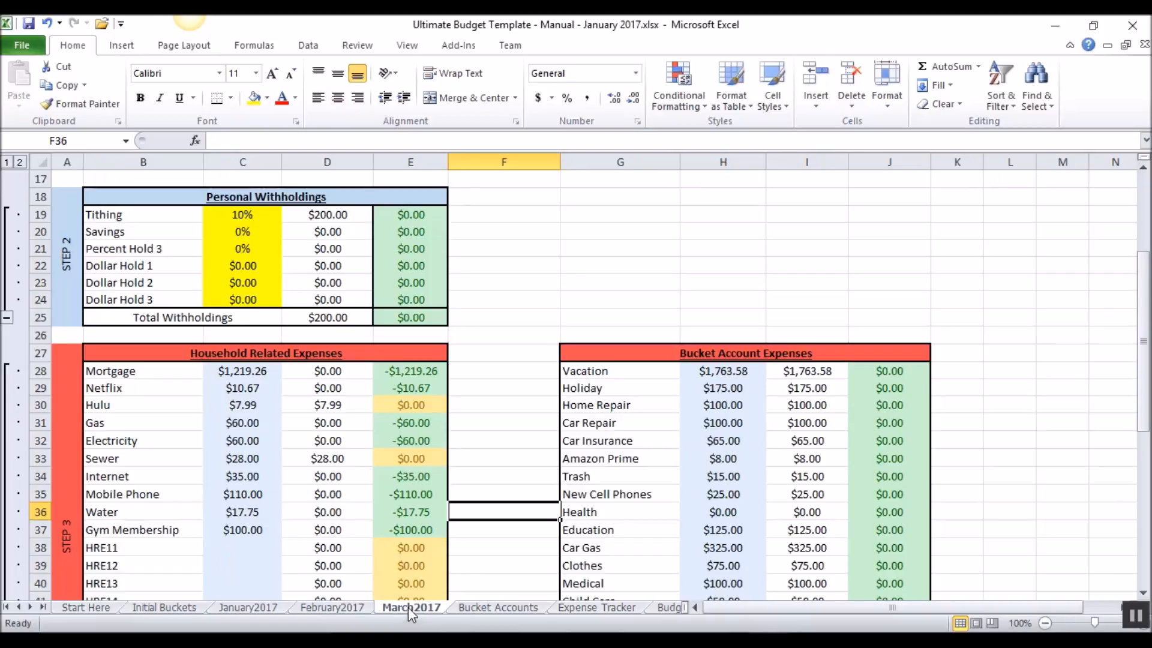
scroll(393, 375, "up", 6)
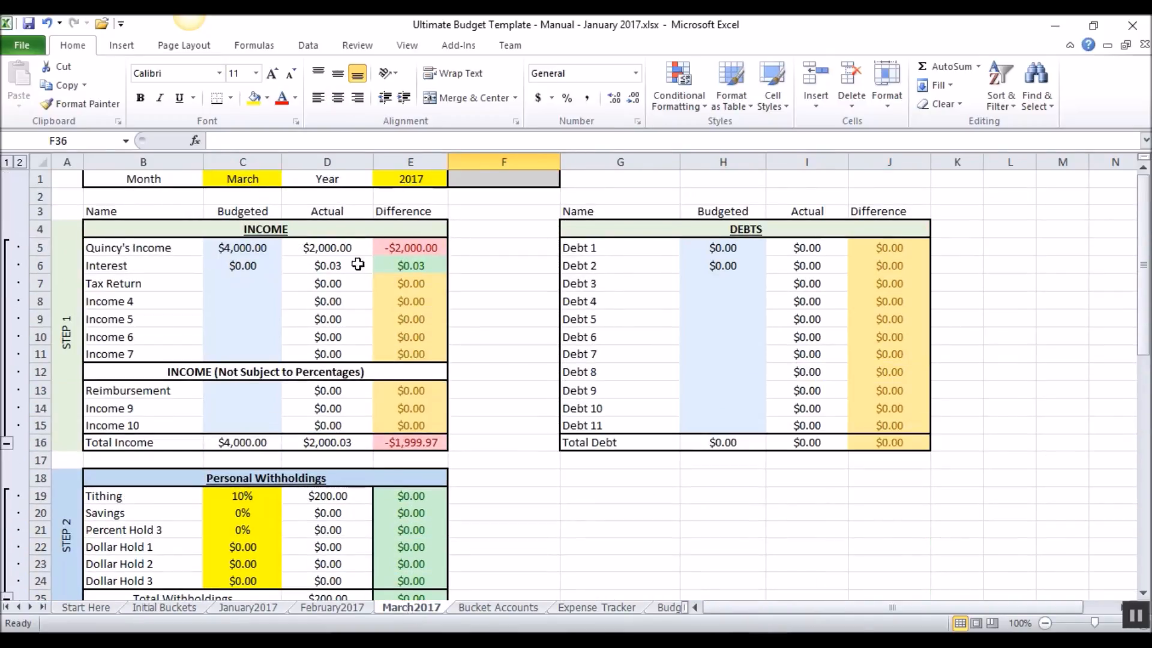
scroll(334, 284, "down", 5)
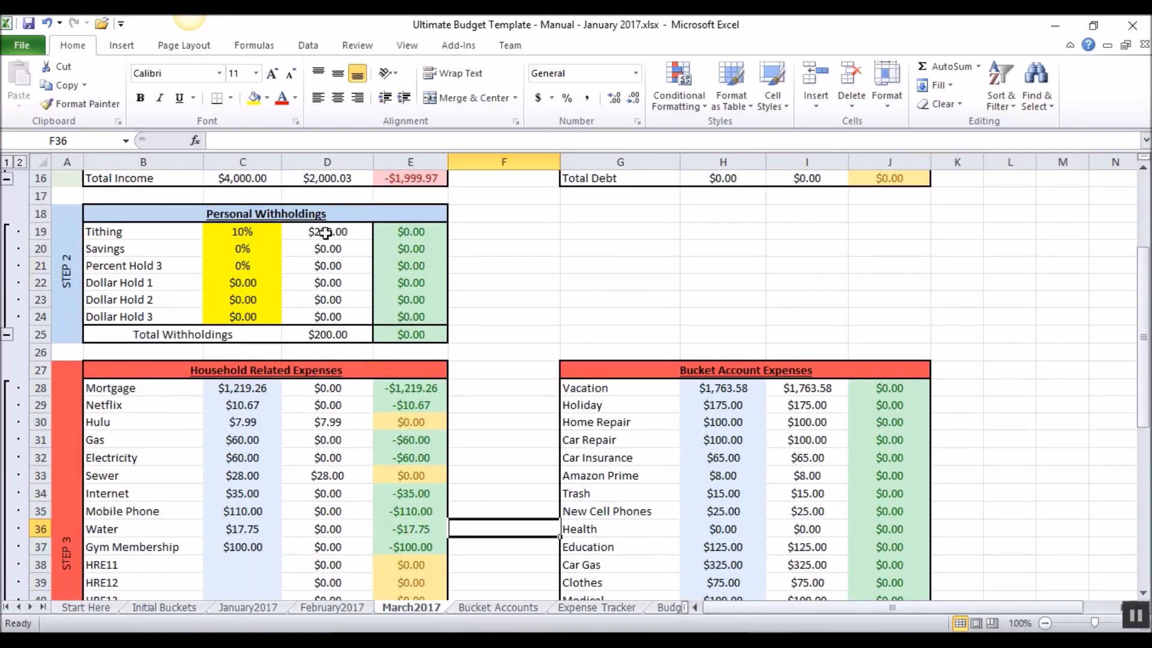
scroll(369, 453, "down", 2)
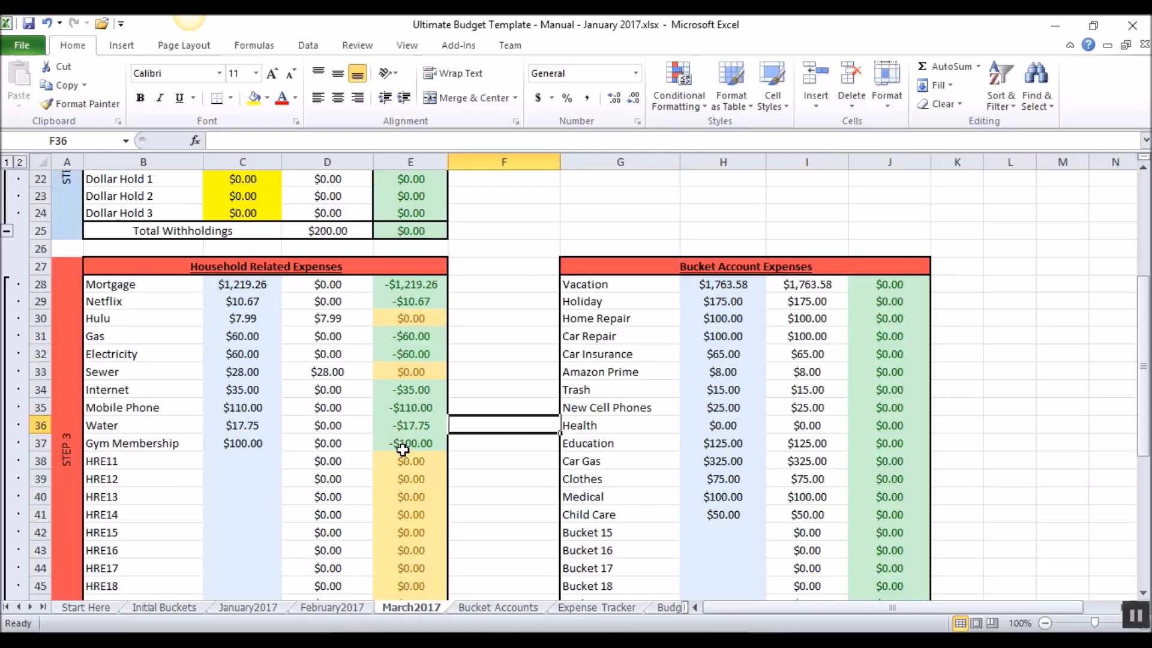
scroll(423, 441, "down", 1)
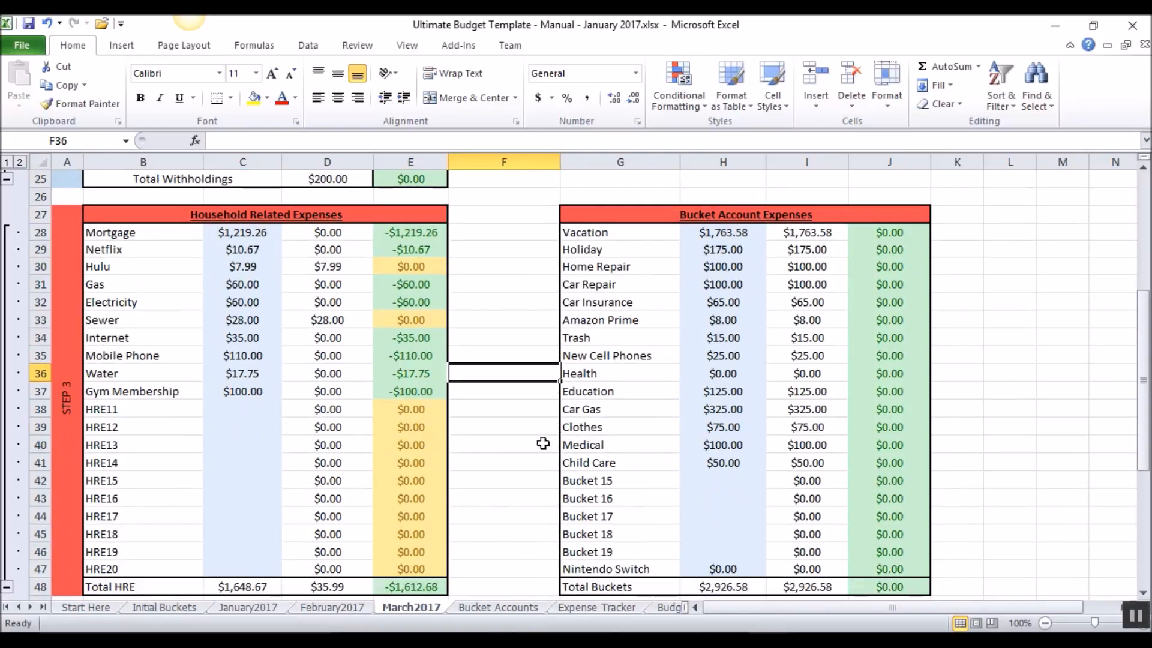
scroll(752, 279, "down", 5)
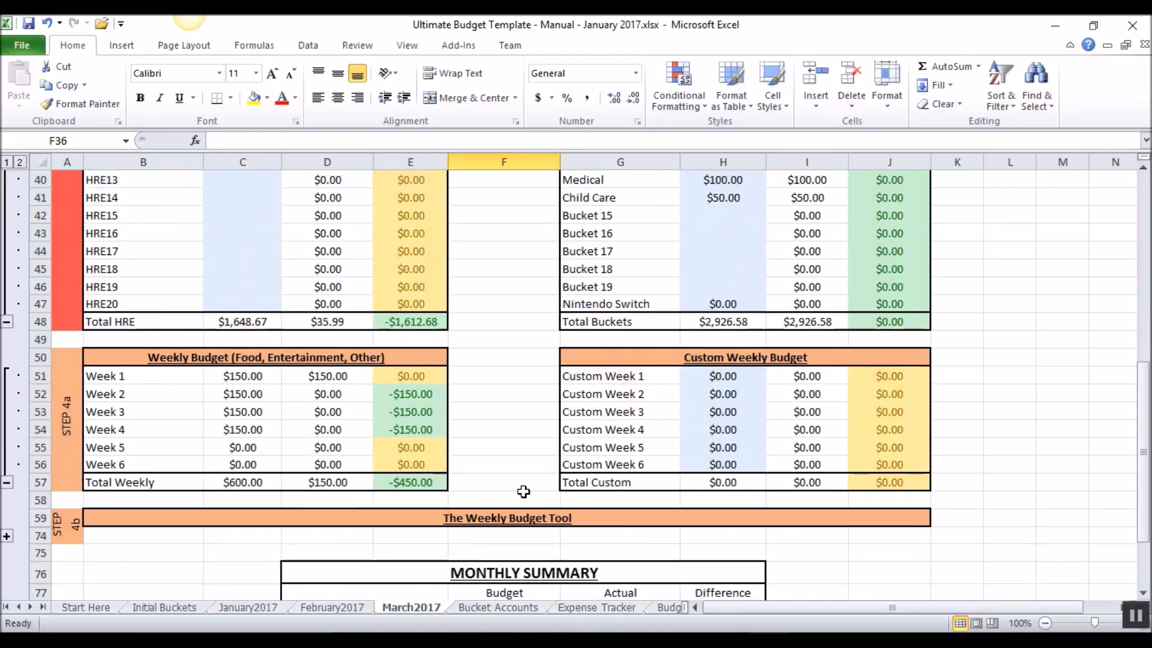
scroll(480, 366, "down", 4)
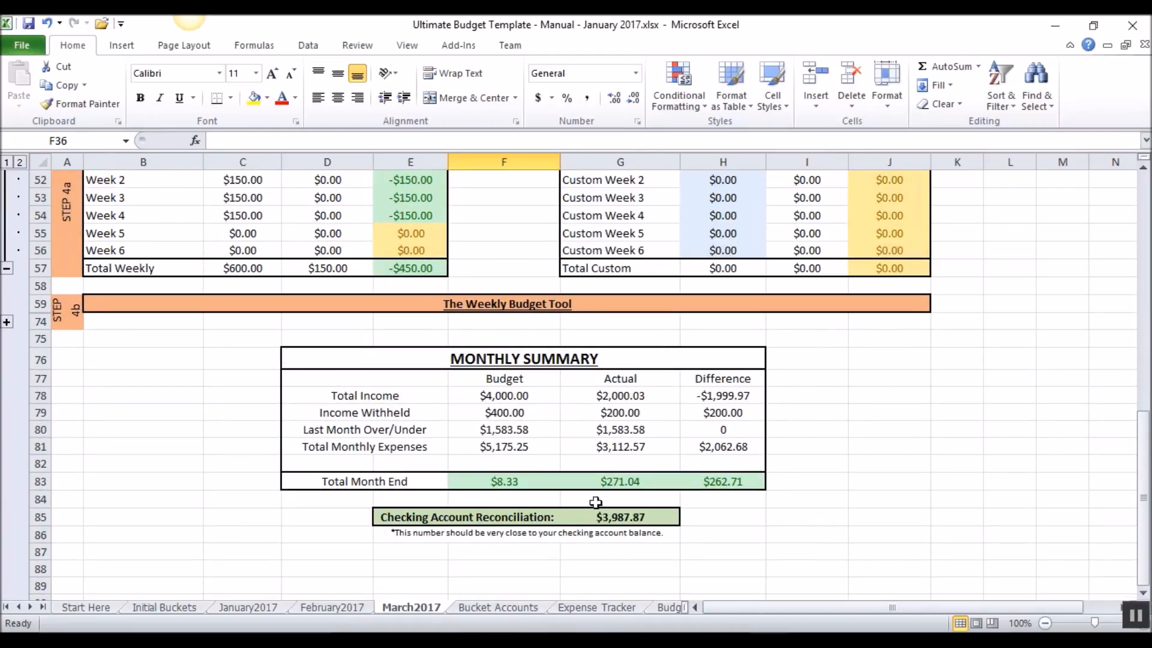
left_click(485, 605)
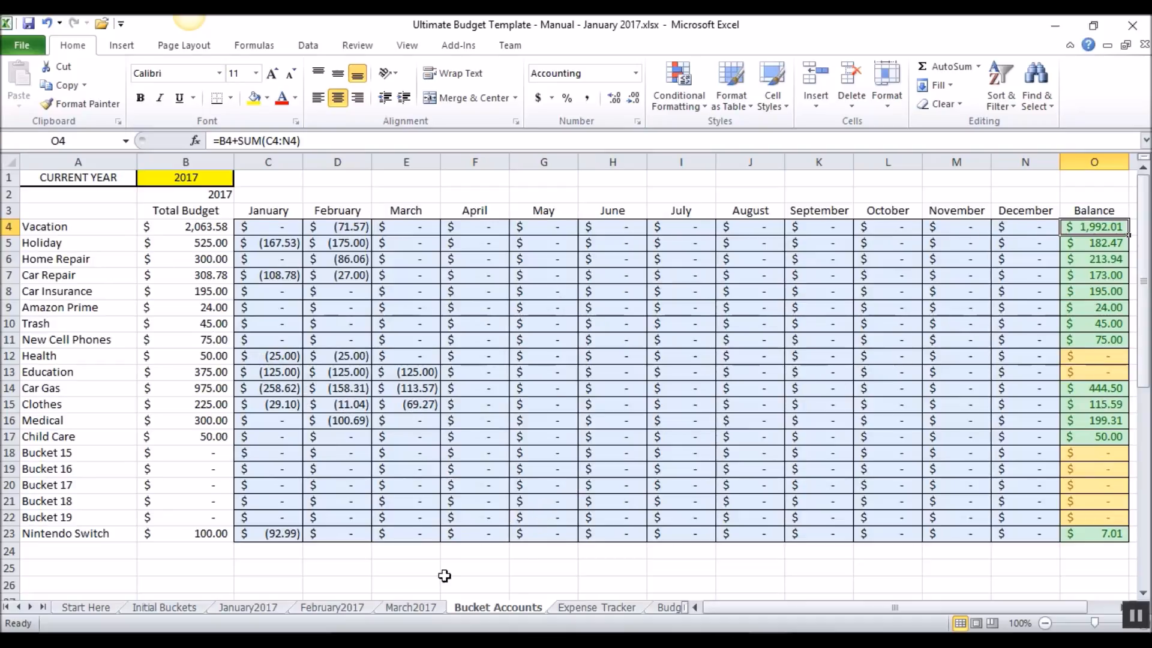
left_click(407, 607)
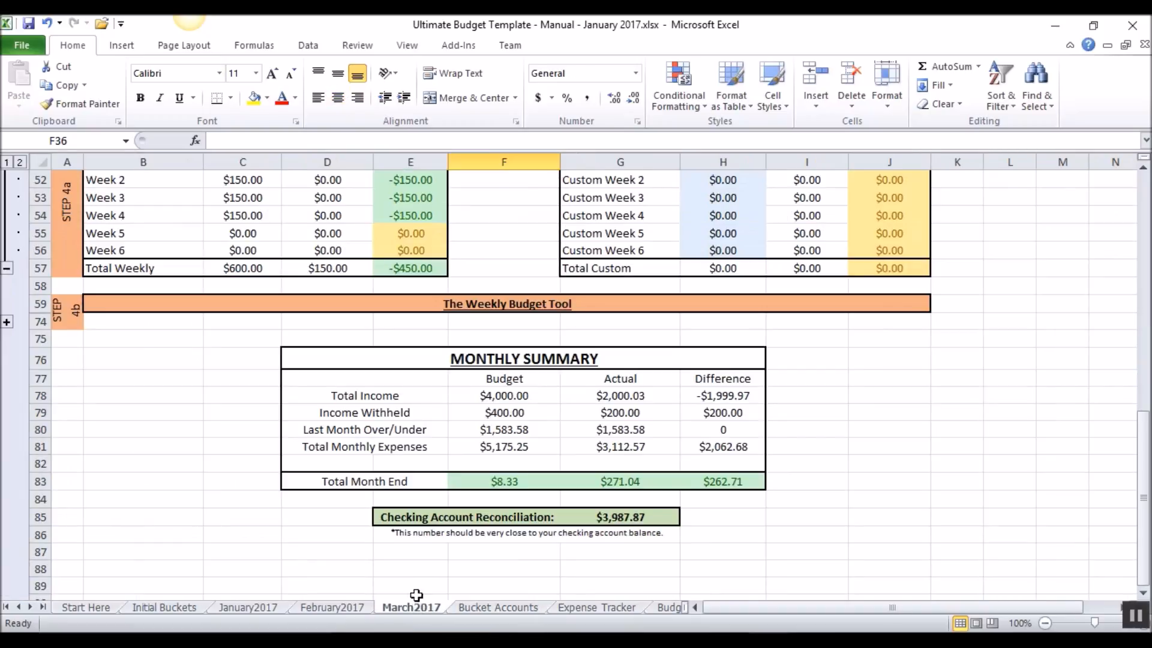